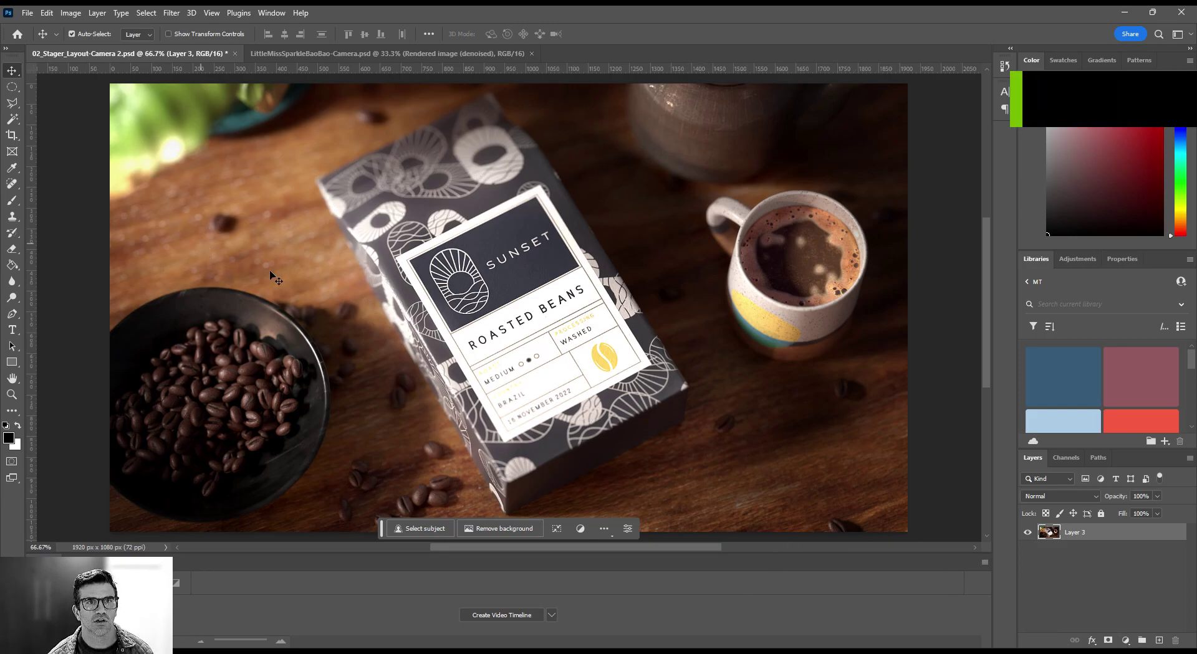
Duplicate the image layer in the BaoBao bun render document
{"action": "left_click", "coordinate": [416, 55]}
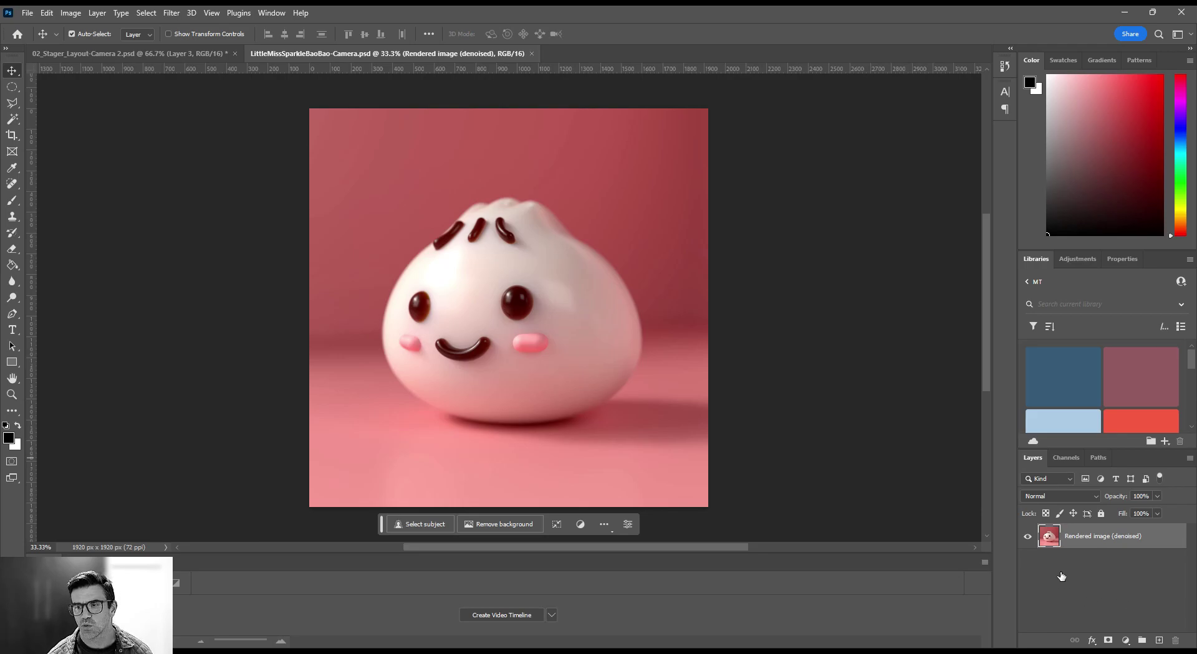
{"action": "right_click", "coordinate": [1092, 546]}
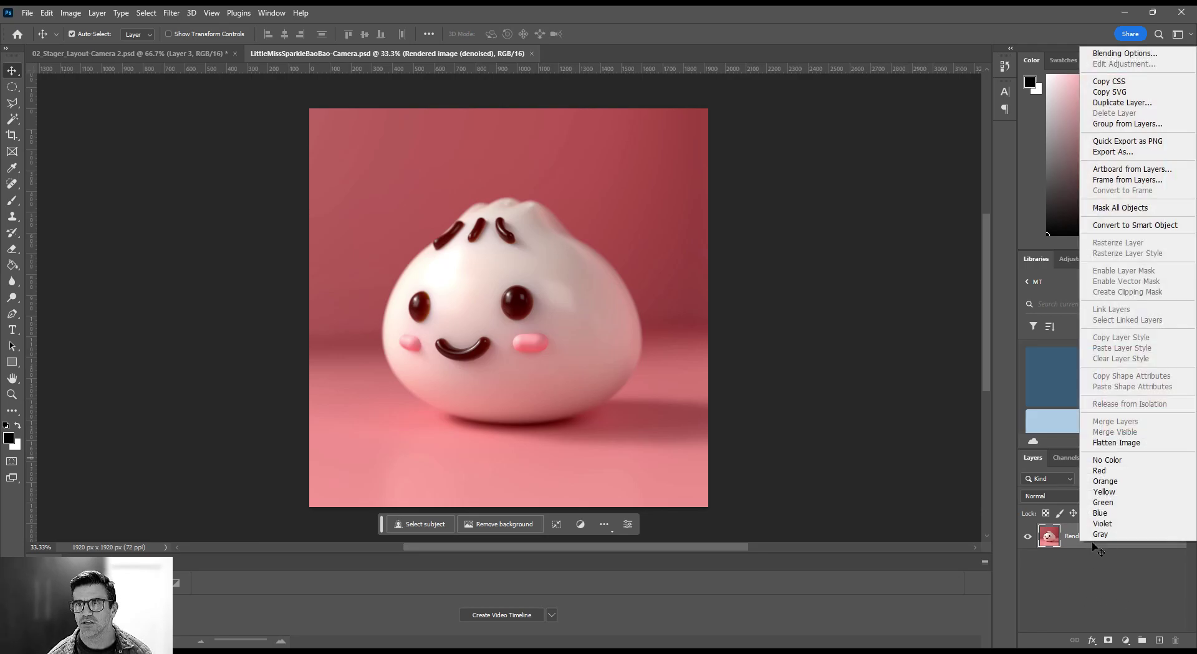
{"action": "left_click", "coordinate": [1122, 103]}
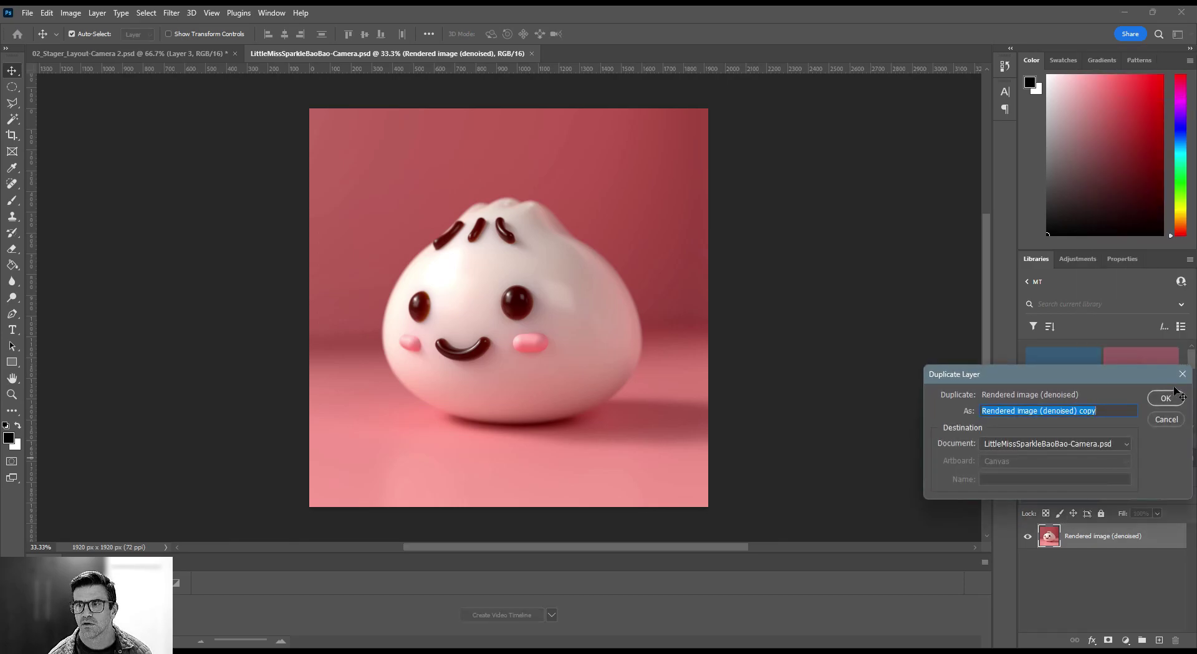
{"action": "left_click", "coordinate": [1169, 398]}
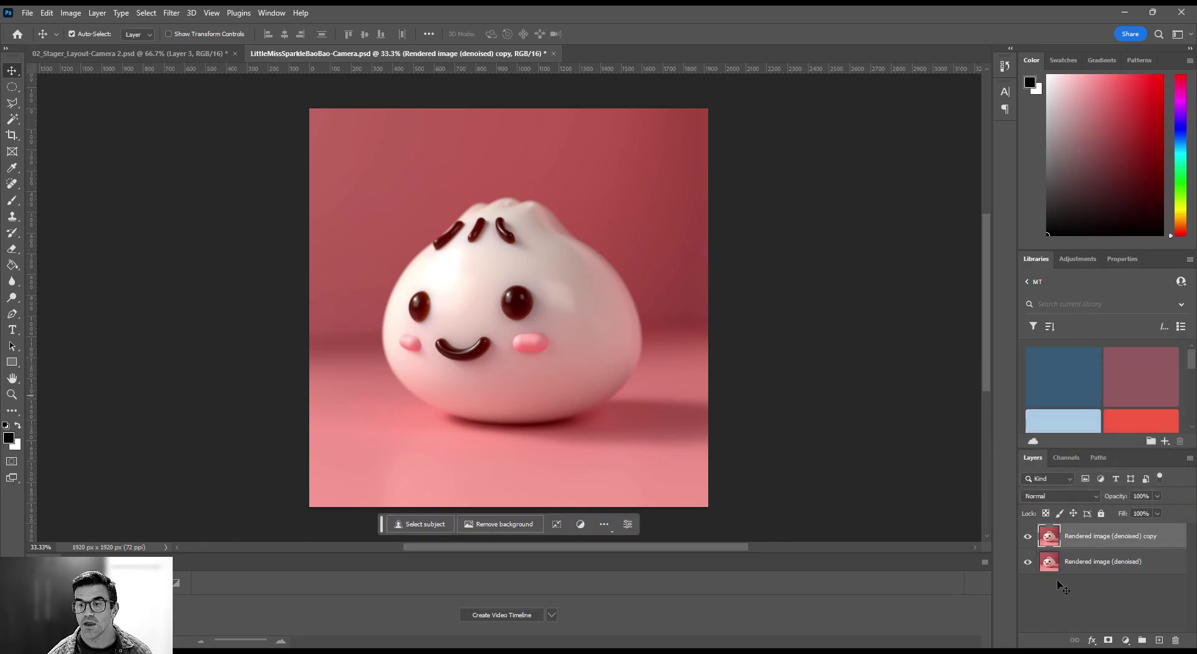
Apply an 8-pixel Gaussian blur to the duplicated layer
{"action": "left_click", "coordinate": [170, 12]}
{"action": "mouse_move", "coordinate": [178, 180]}
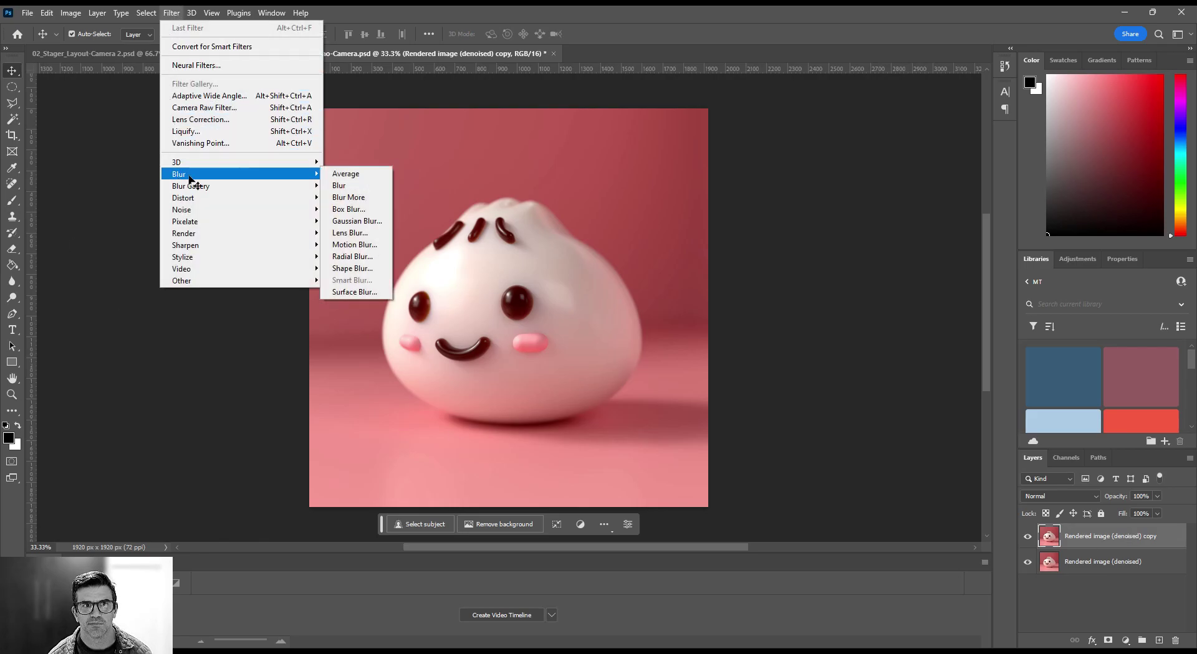
{"action": "left_click", "coordinate": [365, 223]}
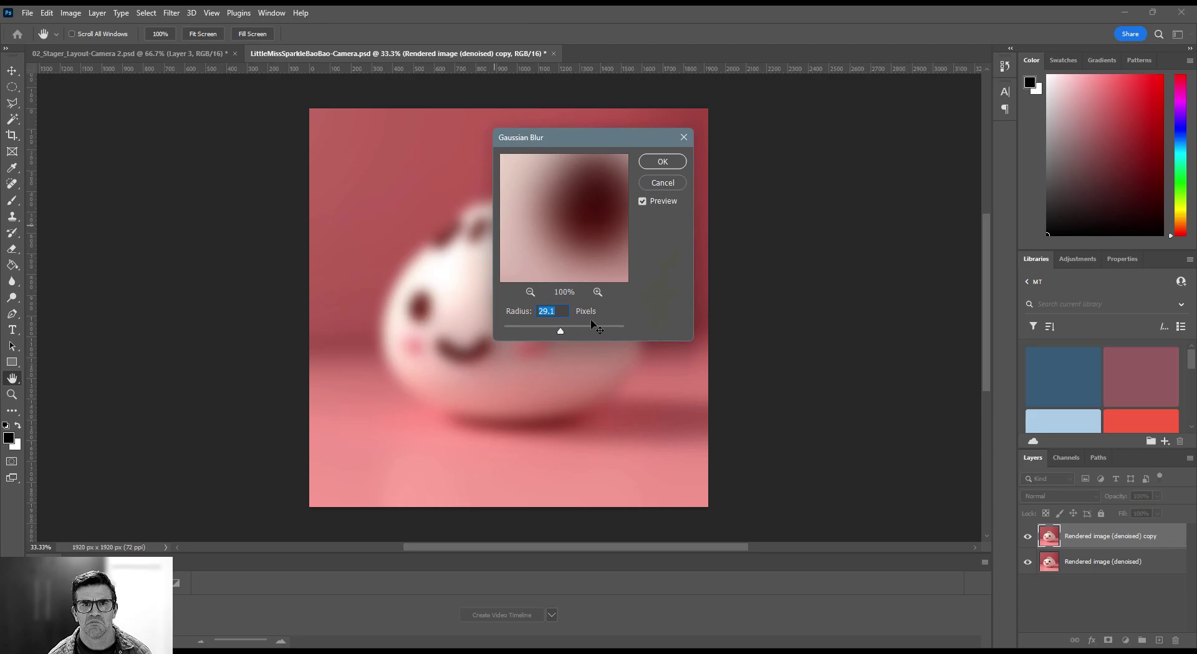
{"action": "left_click", "coordinate": [556, 313]}
{"action": "double_click", "coordinate": [556, 314]}
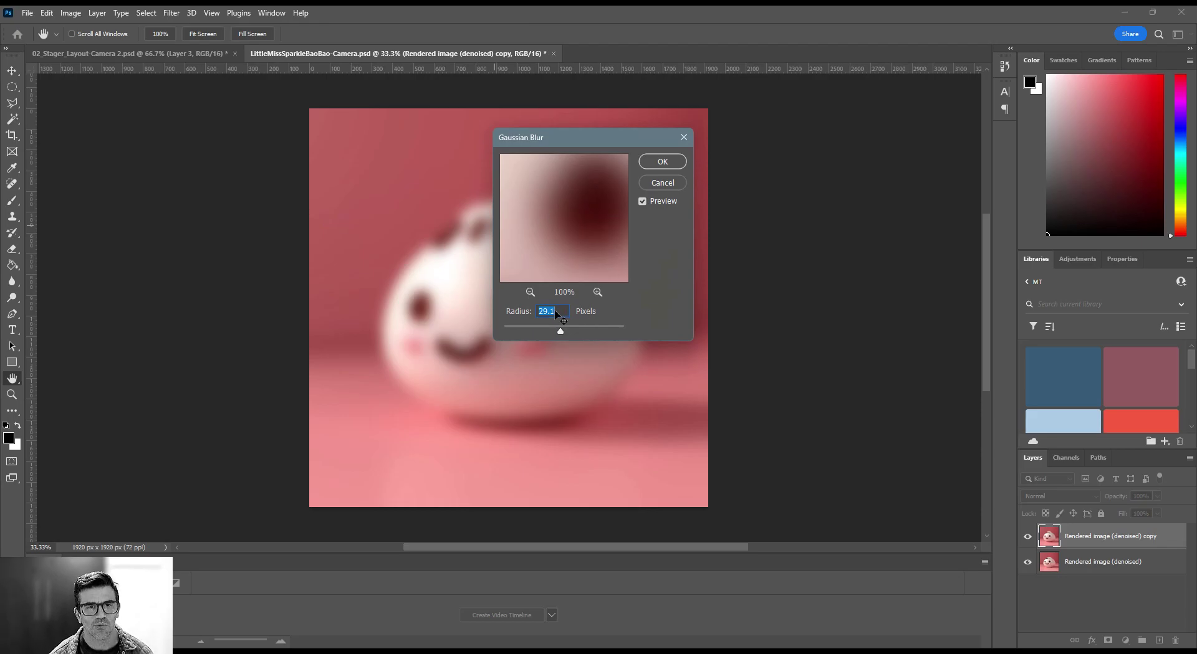
{"action": "type", "text": "8"}
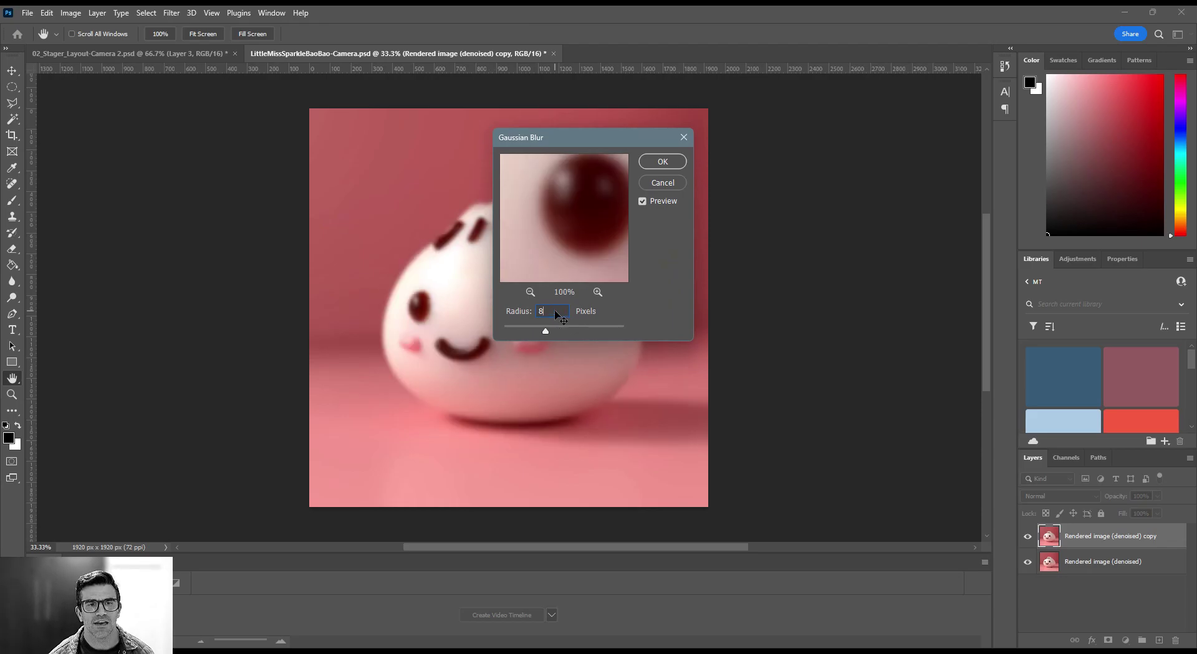
{"action": "key", "text": "Return"}
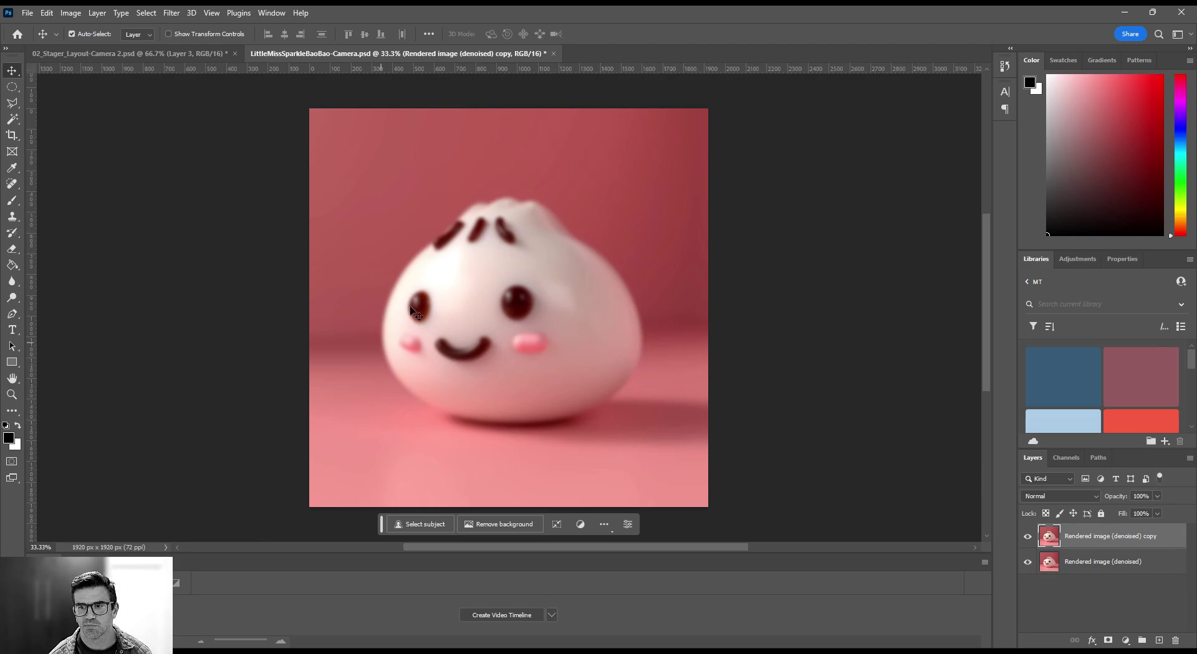
Toggle the blurred copy's visibility to compare it against the sharp original
{"action": "left_click", "coordinate": [1029, 537]}
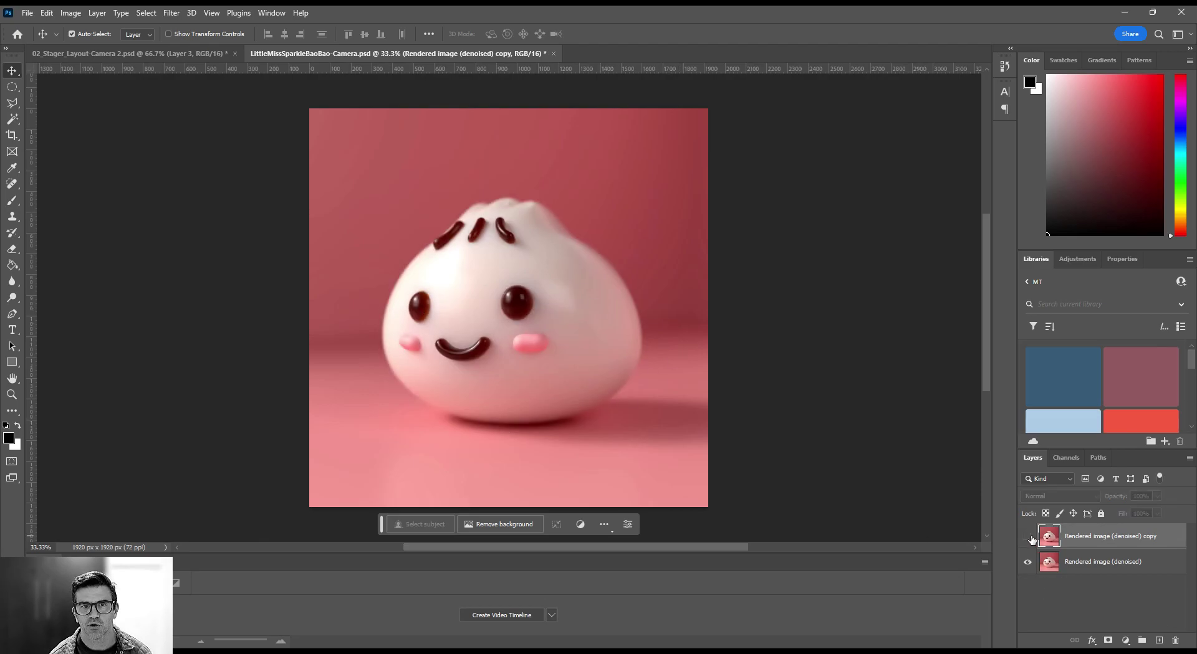
{"action": "left_click", "coordinate": [1028, 537]}
{"action": "left_click", "coordinate": [1028, 537]}
{"action": "left_click", "coordinate": [1028, 537]}
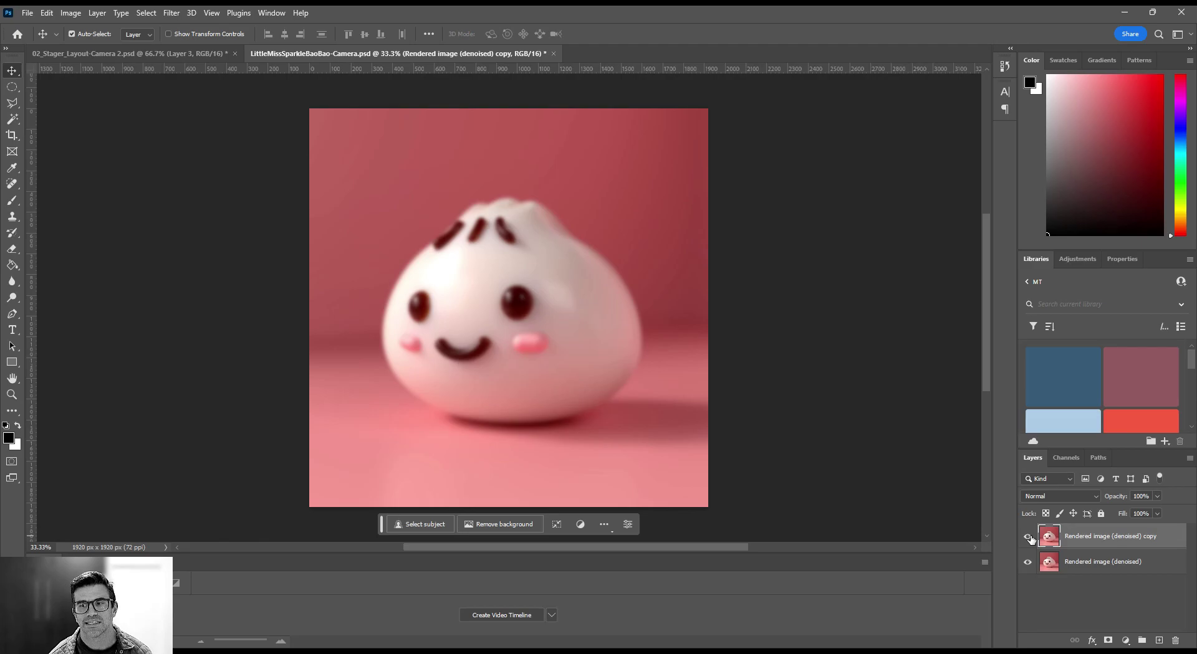
{"action": "left_click", "coordinate": [1060, 496]}
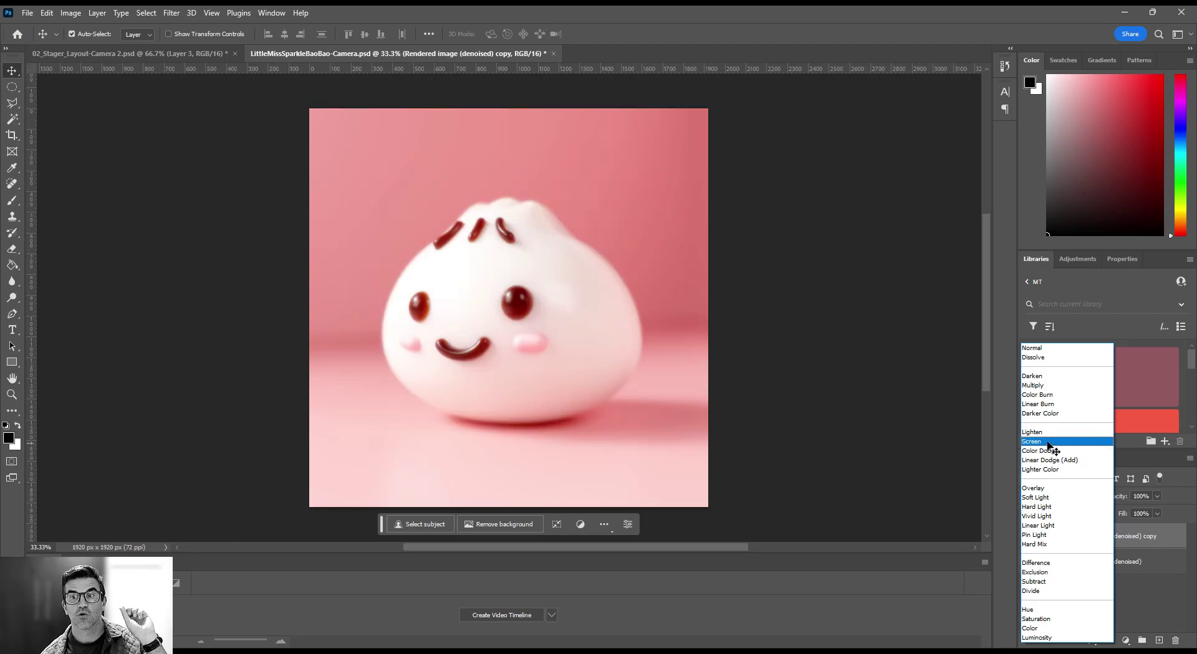
Set the blurred copy to Screen blending at 47% opacity
{"action": "left_click", "coordinate": [1047, 441]}
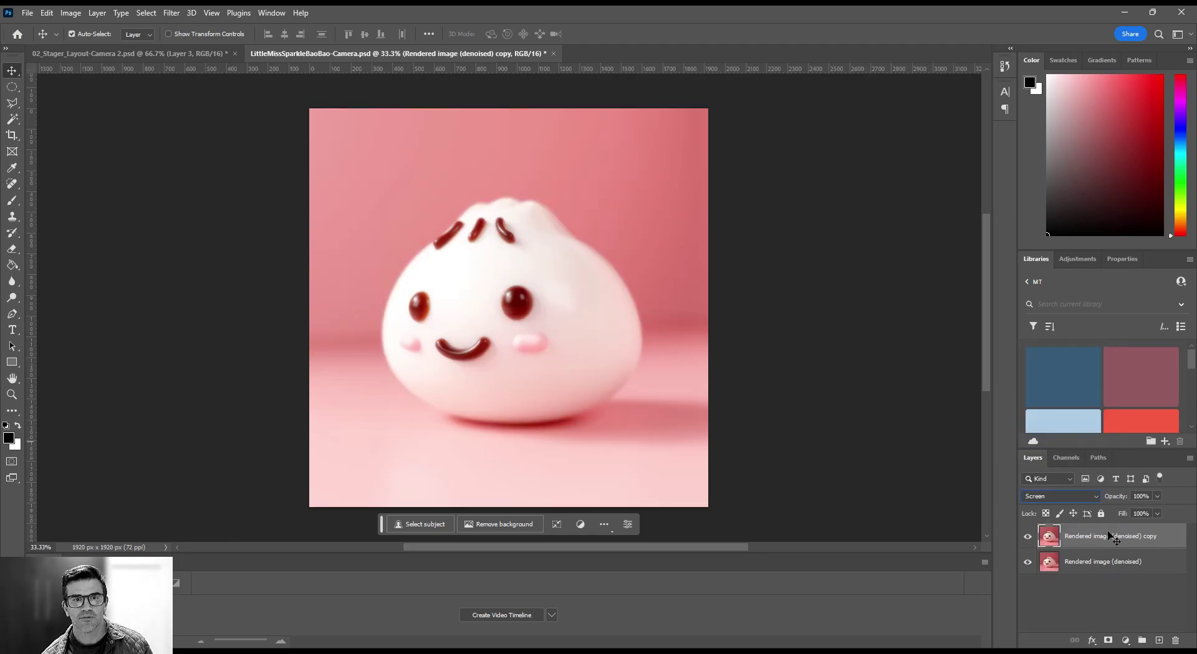
{"action": "left_click", "coordinate": [1157, 496]}
{"action": "left_click_drag", "start_coordinate": [1160, 511], "coordinate": [1127, 512]}
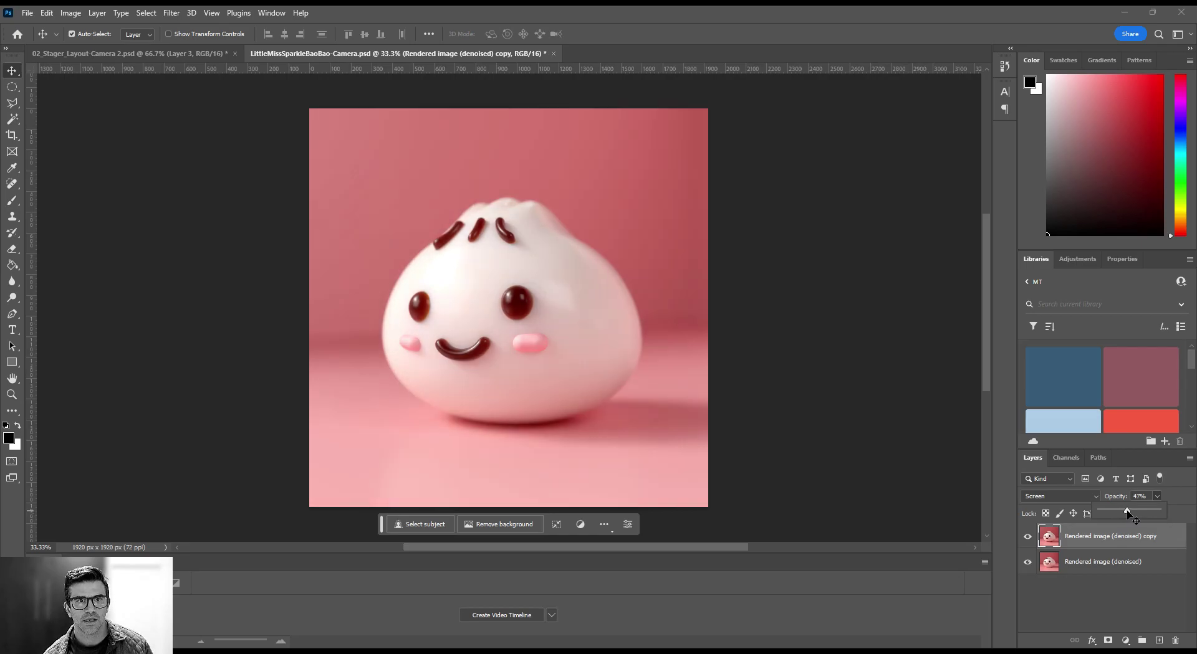
Toggle the glow layer to compare, then return to the 02_Stager_Layout coffee-bag document
{"action": "left_click", "coordinate": [1027, 536]}
{"action": "left_click", "coordinate": [1027, 536]}
{"action": "left_click", "coordinate": [1027, 536]}
{"action": "left_click", "coordinate": [1028, 536]}
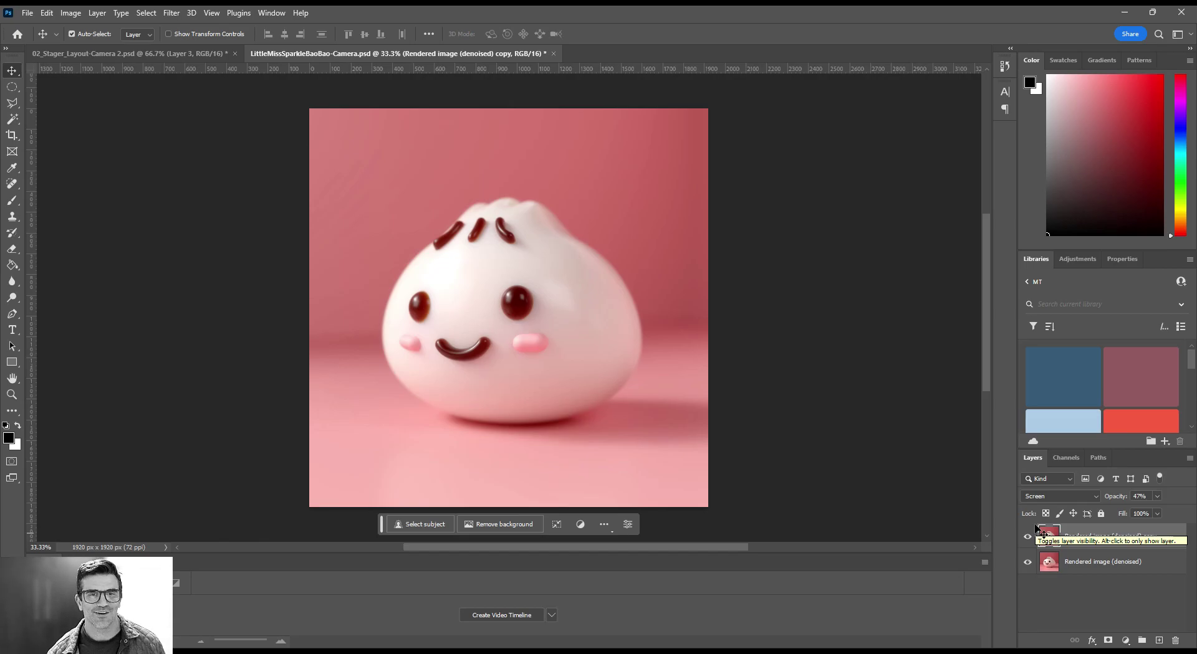
{"action": "left_click", "coordinate": [1028, 536]}
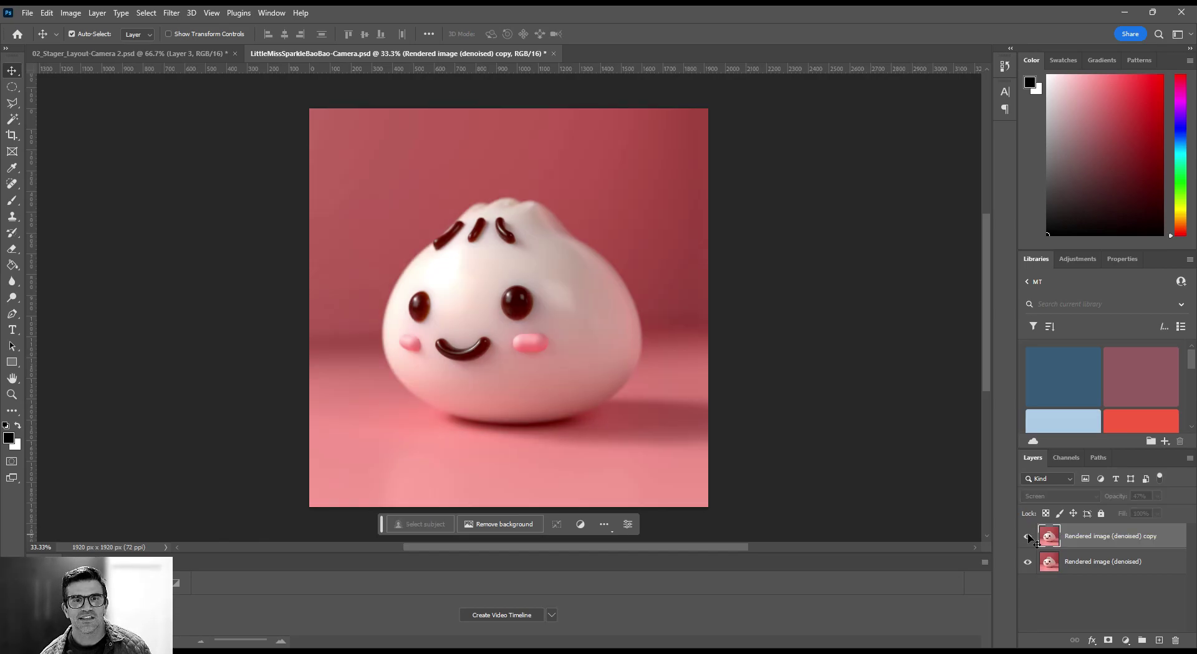
{"action": "left_click", "coordinate": [1028, 536]}
{"action": "left_click", "coordinate": [1027, 536]}
{"action": "left_click", "coordinate": [1027, 536]}
{"action": "left_click", "coordinate": [1027, 536]}
{"action": "left_click", "coordinate": [1027, 536]}
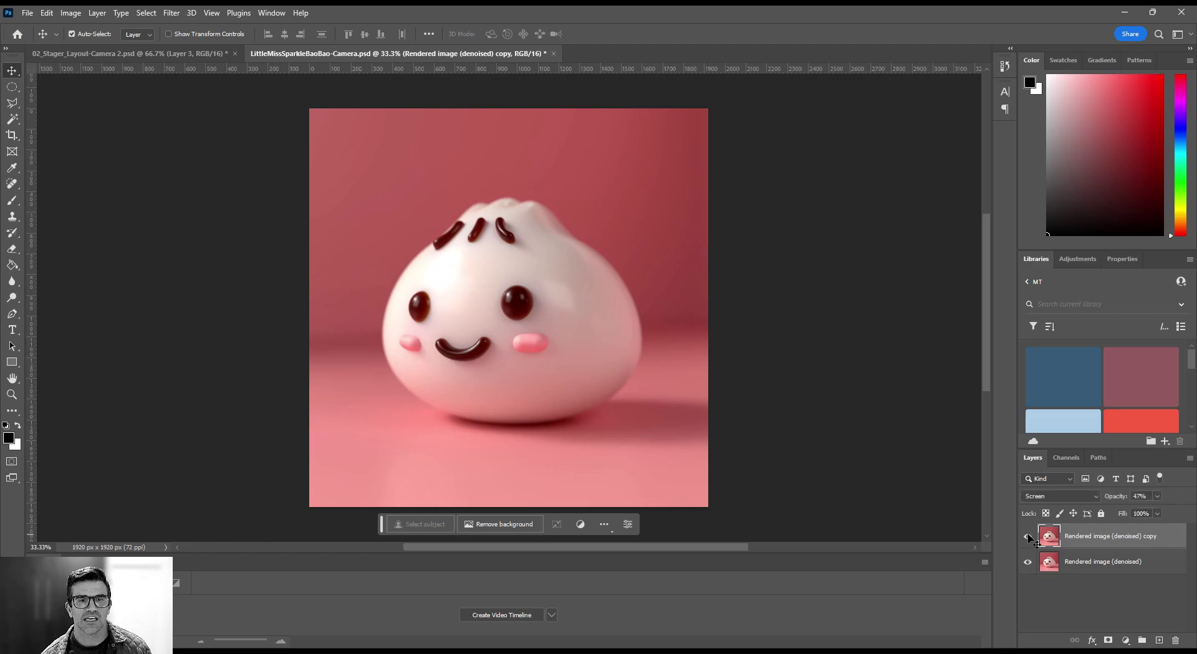
{"action": "left_click", "coordinate": [1027, 536]}
{"action": "left_click", "coordinate": [1027, 536]}
{"action": "left_click", "coordinate": [1027, 536]}
{"action": "left_click", "coordinate": [1027, 536]}
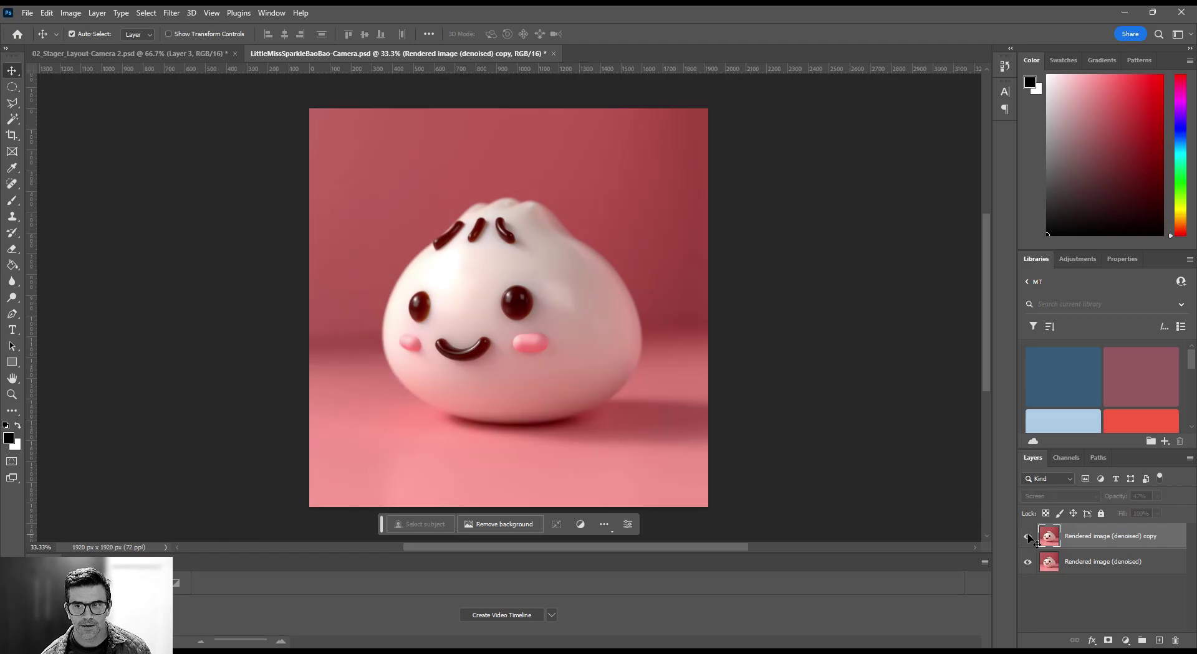
{"action": "left_click", "coordinate": [1027, 536]}
{"action": "left_click", "coordinate": [187, 54]}
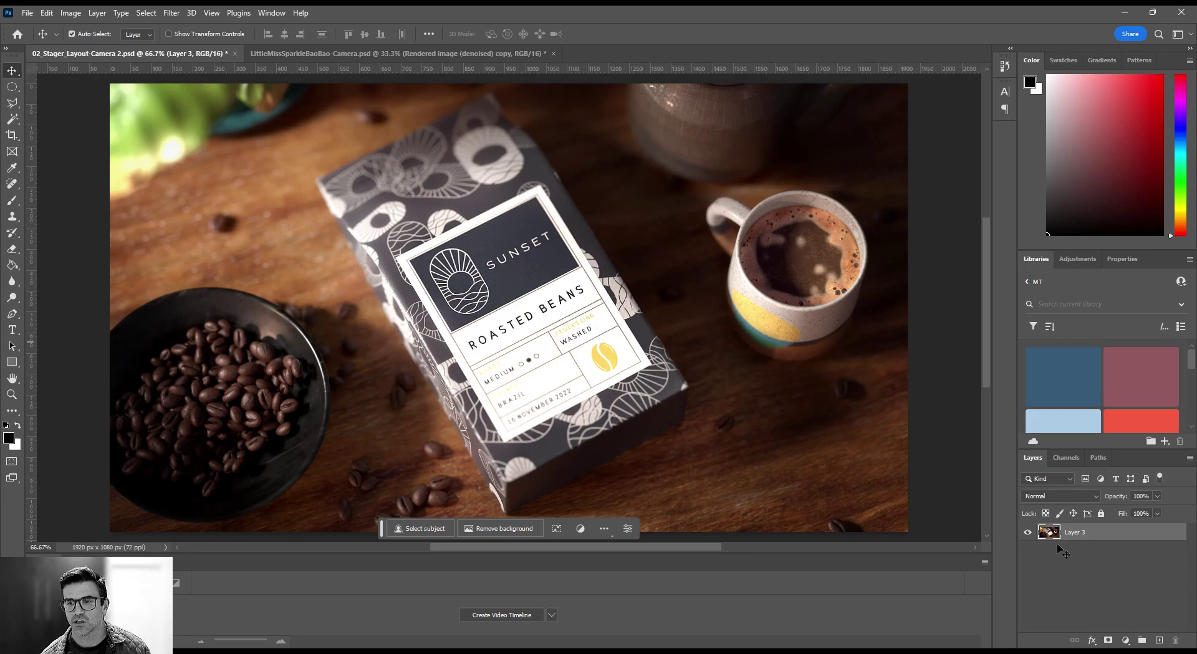
Duplicate Layer 3 and reapply the last Gaussian blur to the copy
{"action": "right_click", "coordinate": [1082, 533]}
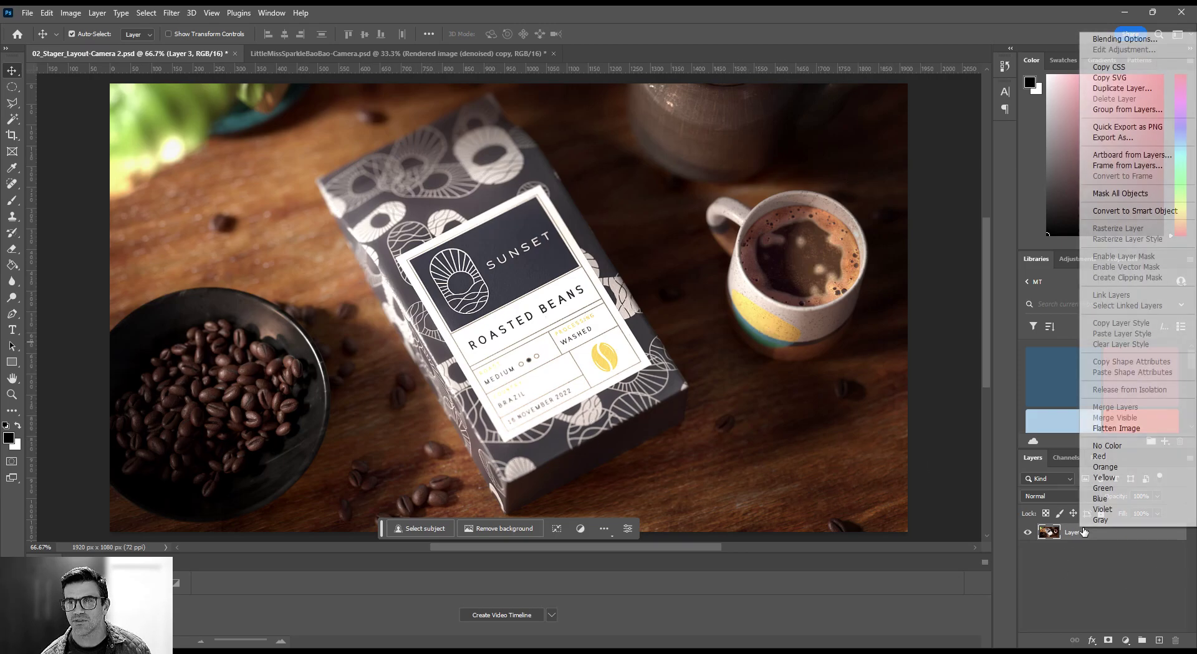
{"action": "left_click", "coordinate": [1109, 90]}
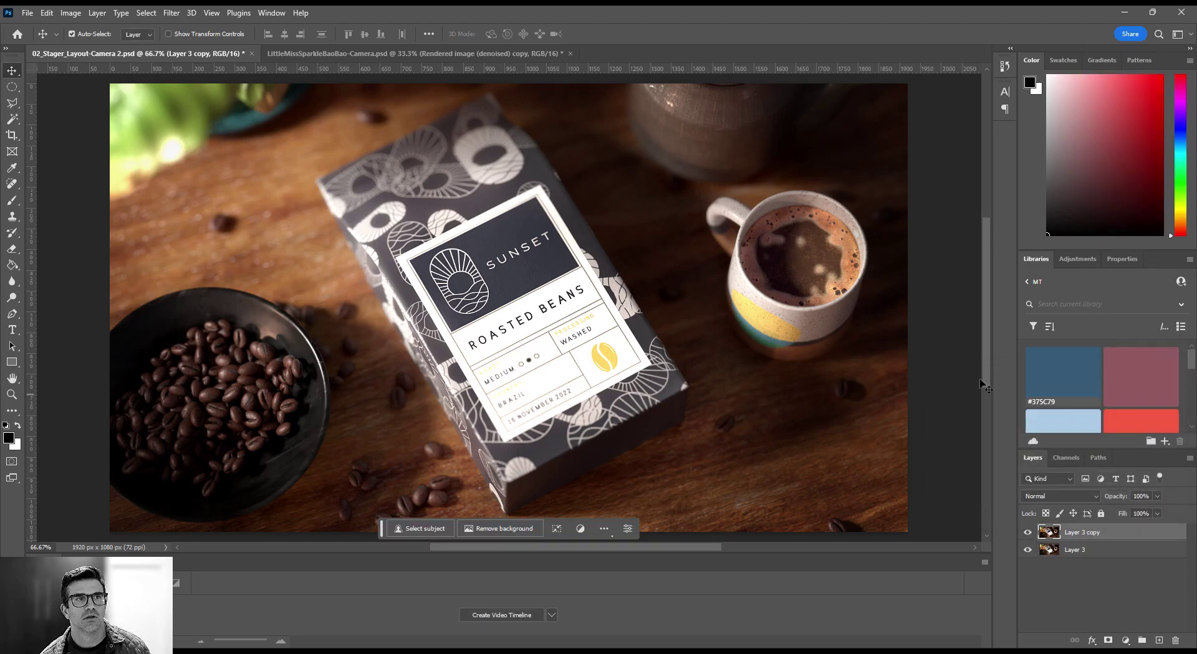
{"action": "left_click", "coordinate": [171, 12]}
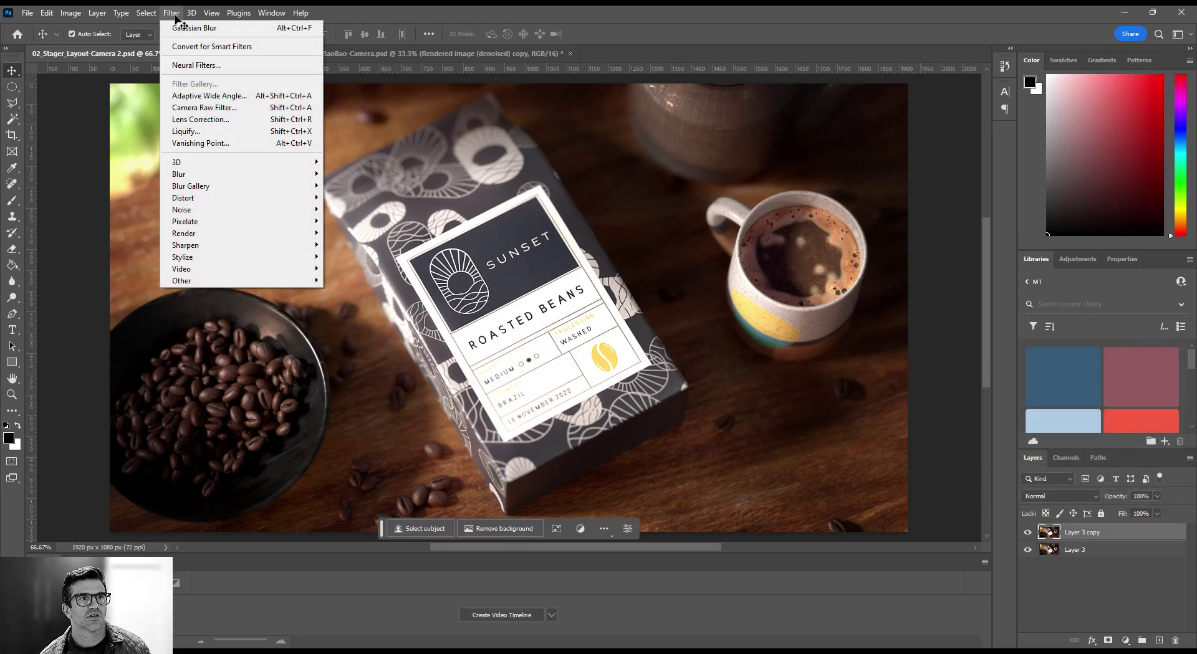
{"action": "left_click", "coordinate": [217, 28]}
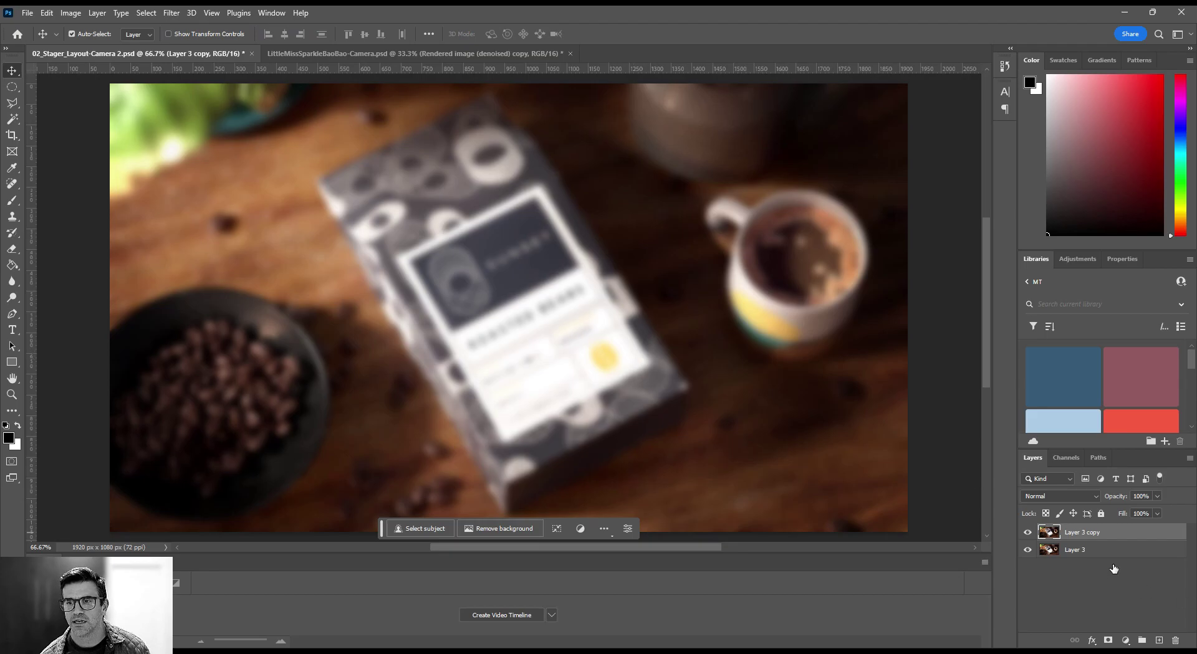
Set the Layer 3 copy to Screen blending at 32% opacity
{"action": "left_click", "coordinate": [1081, 497]}
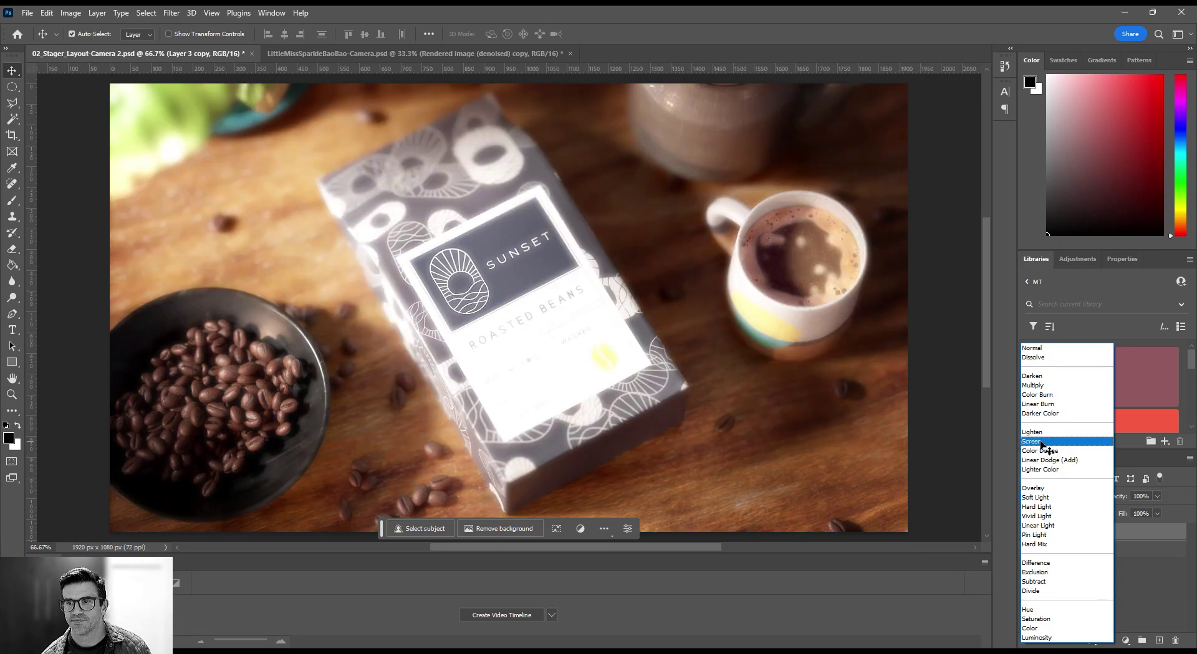
{"action": "left_click", "coordinate": [1034, 441]}
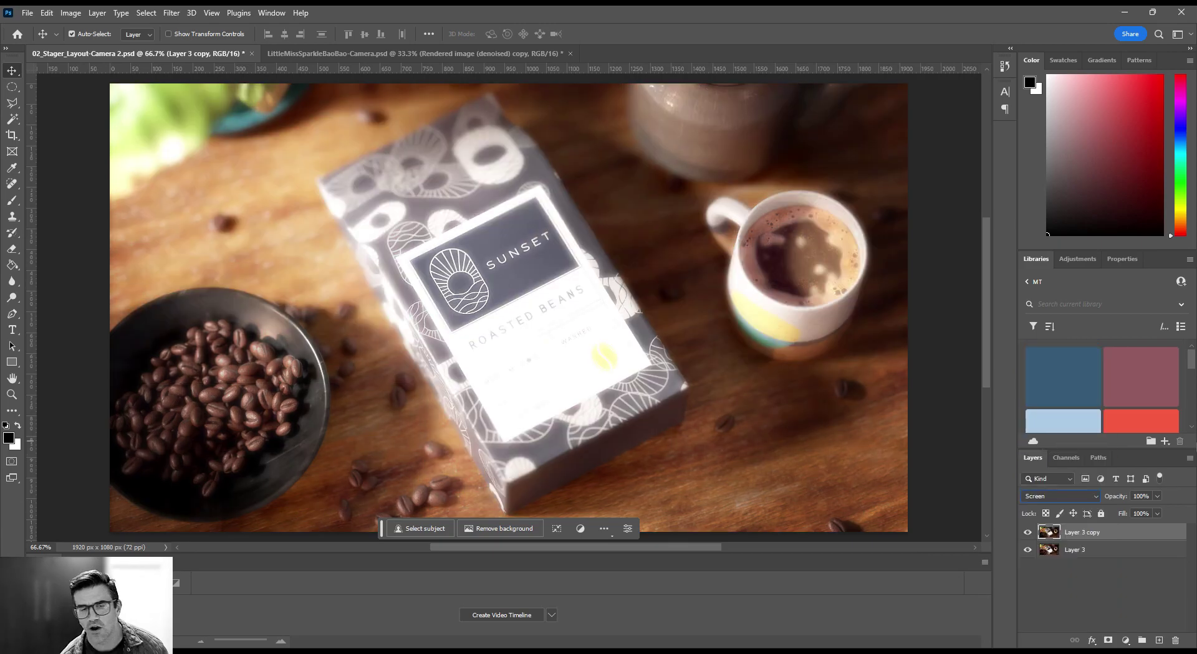
{"action": "left_click", "coordinate": [1157, 496]}
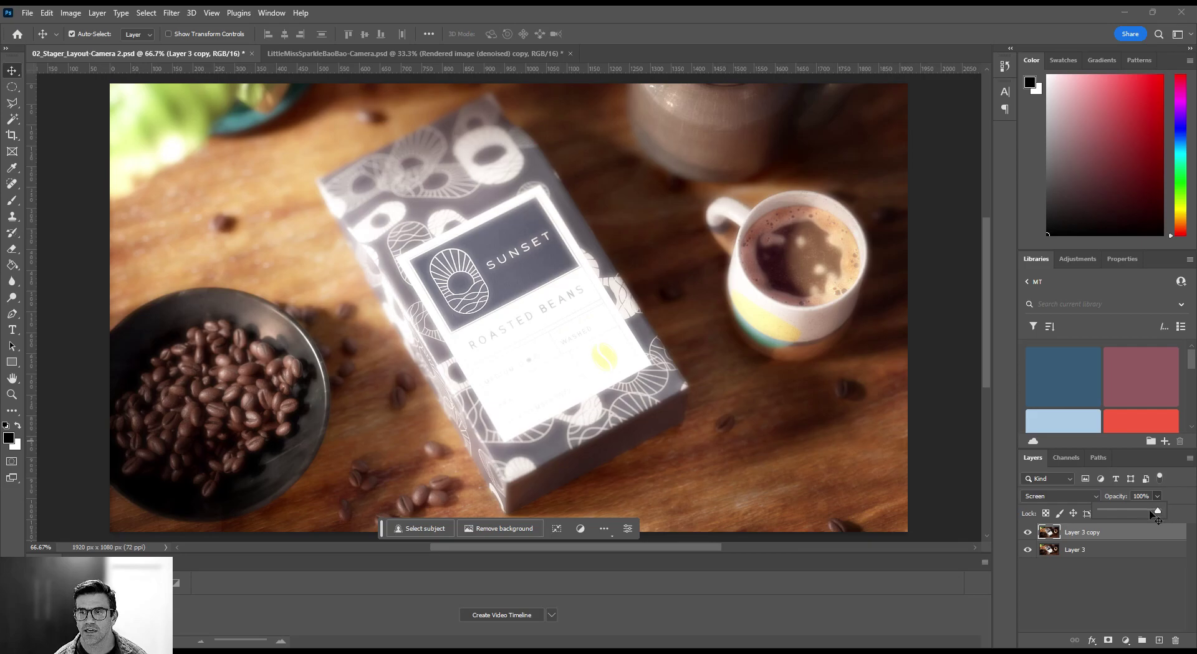
{"action": "left_click_drag", "start_coordinate": [1156, 515], "coordinate": [1126, 512]}
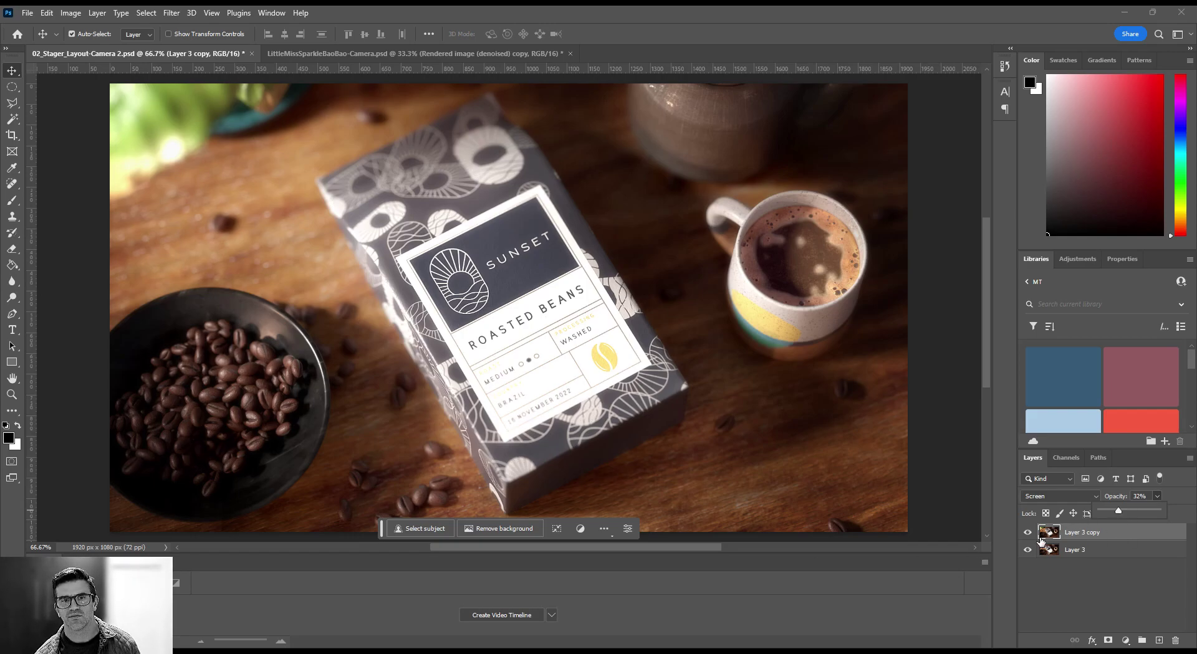
Erase glow over the lower-right wood, then lightly over the label at 26% eraser opacity
{"action": "left_click", "coordinate": [11, 251]}
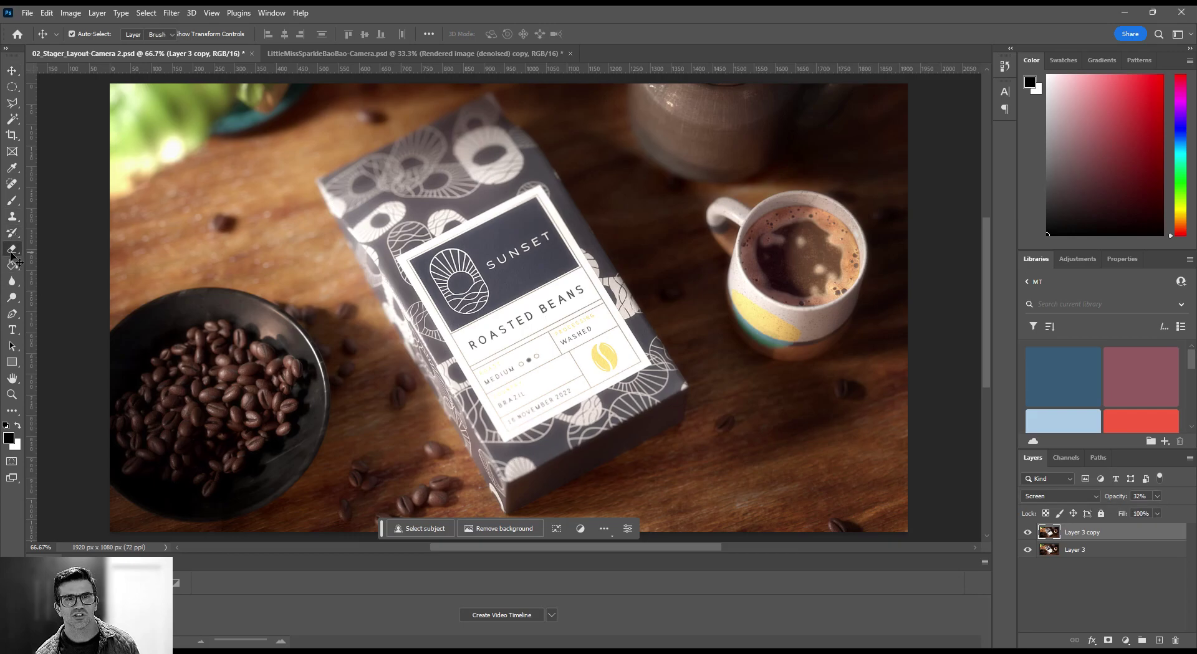
{"action": "key", "text": "bracketleft"}
{"action": "key", "text": "bracketleft"}
{"action": "key", "text": "bracketleft"}
{"action": "key", "text": "bracketleft"}
{"action": "key", "text": "bracketleft"}
{"action": "key", "text": "bracketleft"}
{"action": "key", "text": "bracketleft"}
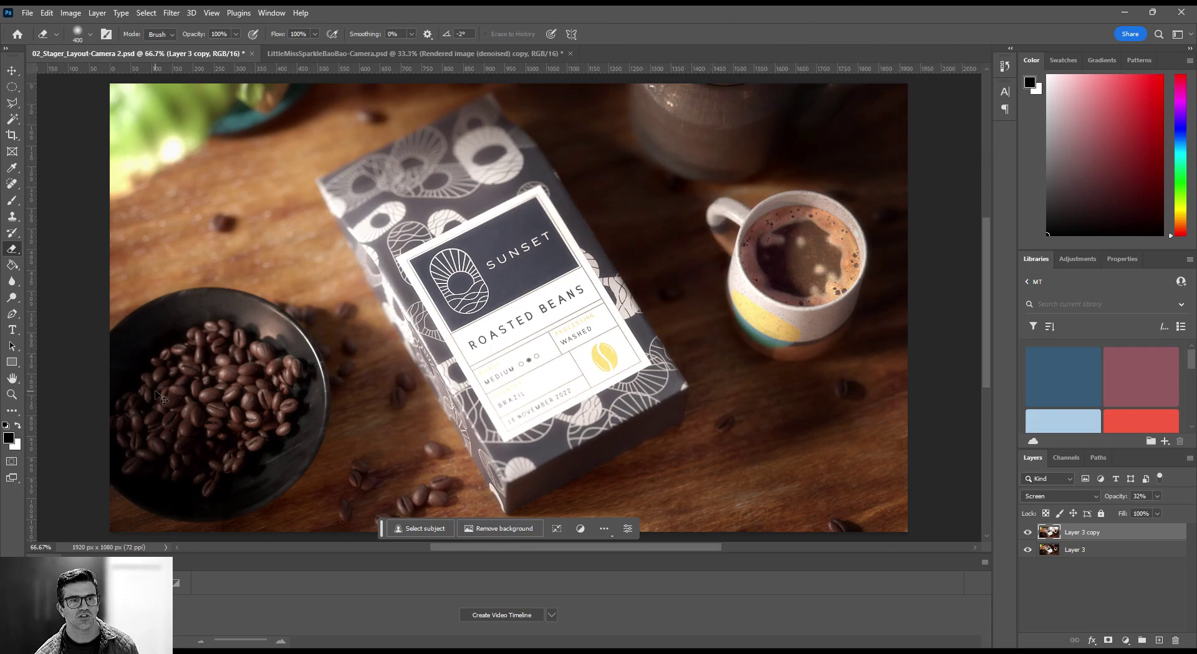
{"action": "mouse_move", "coordinate": [865, 455]}
{"action": "left_mouse_down"}
{"action": "mouse_move", "coordinate": [949, 344]}
{"action": "mouse_move", "coordinate": [940, 407]}
{"action": "mouse_move", "coordinate": [873, 423]}
{"action": "mouse_move", "coordinate": [754, 480]}
{"action": "left_mouse_up"}
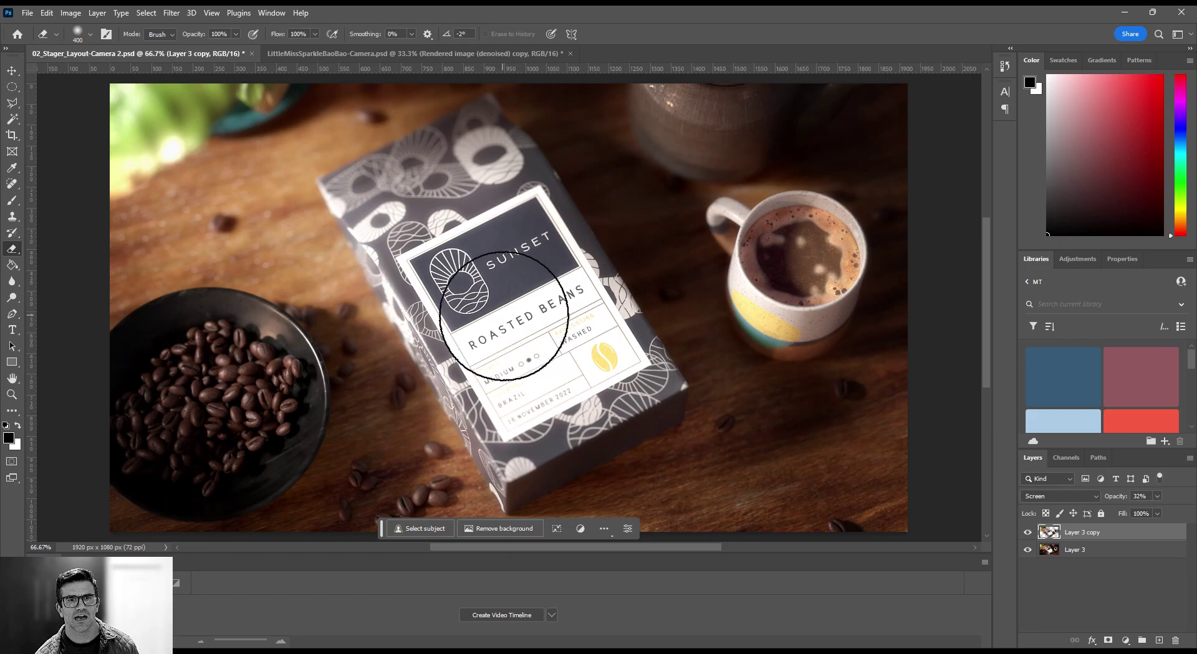
{"action": "left_click", "coordinate": [235, 34]}
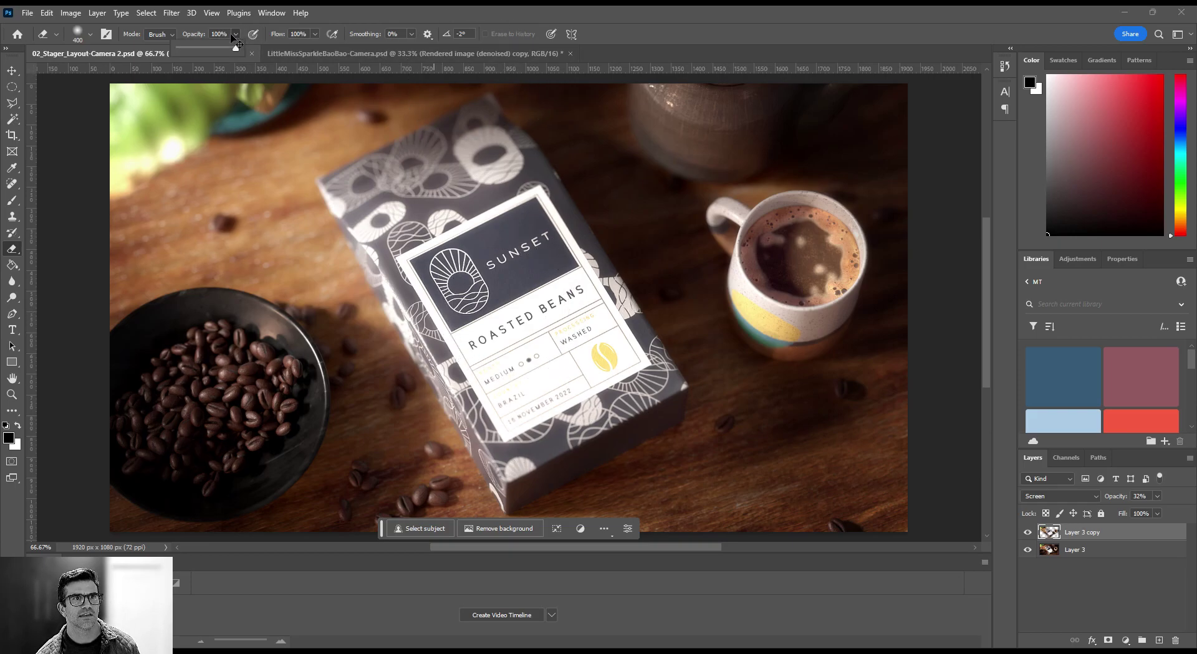
{"action": "left_click", "coordinate": [195, 54]}
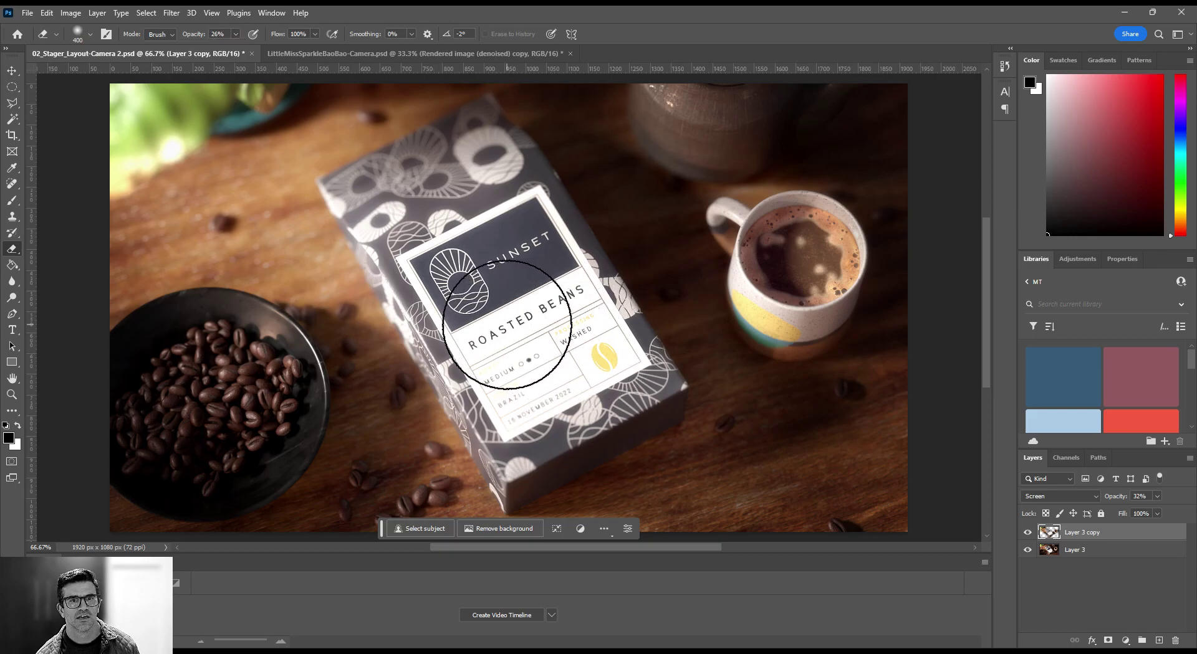
{"action": "mouse_move", "coordinate": [507, 324]}
{"action": "left_mouse_down"}
{"action": "mouse_move", "coordinate": [523, 368]}
{"action": "mouse_move", "coordinate": [563, 332]}
{"action": "mouse_move", "coordinate": [541, 290]}
{"action": "left_mouse_up"}
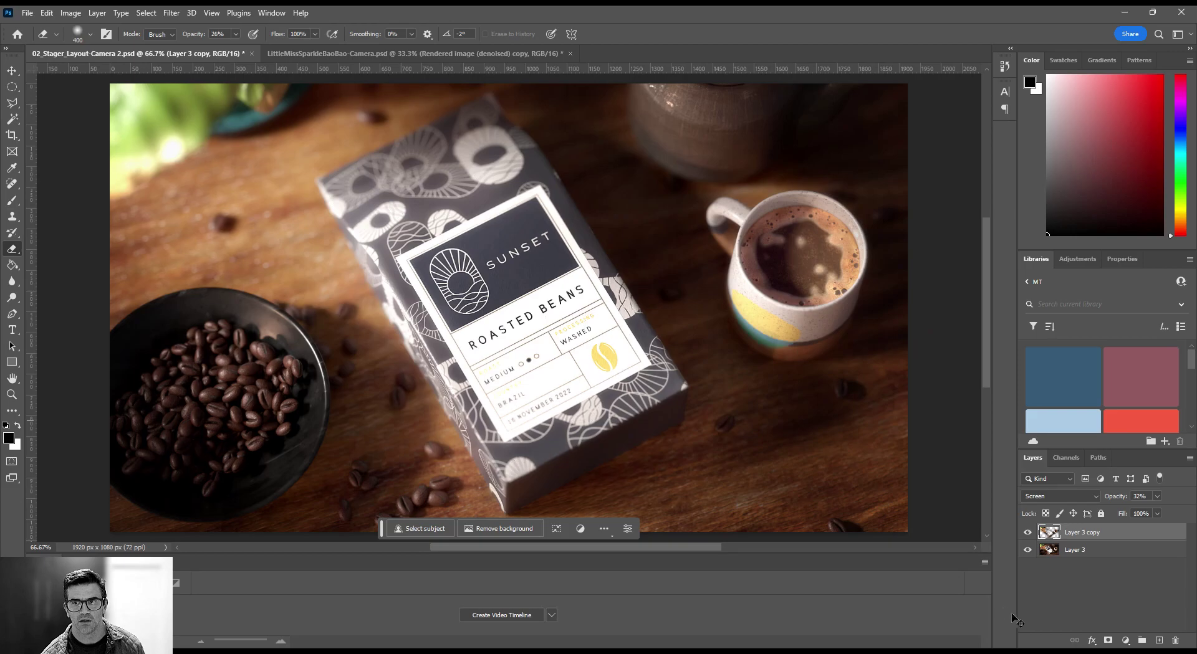
Toggle the Layer 3 copy glow to compare, then switch to the Nuke script
{"action": "left_click", "coordinate": [1027, 533]}
{"action": "left_click", "coordinate": [1027, 533]}
{"action": "left_click", "coordinate": [1027, 533]}
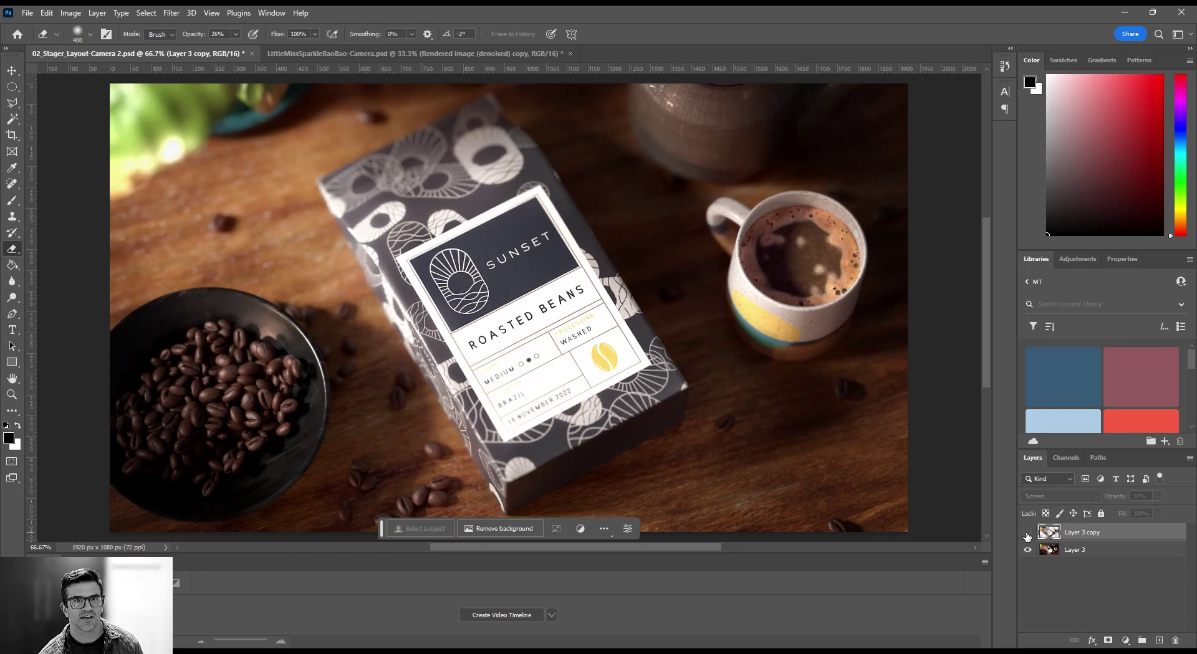
{"action": "left_click", "coordinate": [1027, 532]}
{"action": "left_click", "coordinate": [1027, 533]}
{"action": "left_click", "coordinate": [1026, 533]}
{"action": "left_click", "coordinate": [1026, 533]}
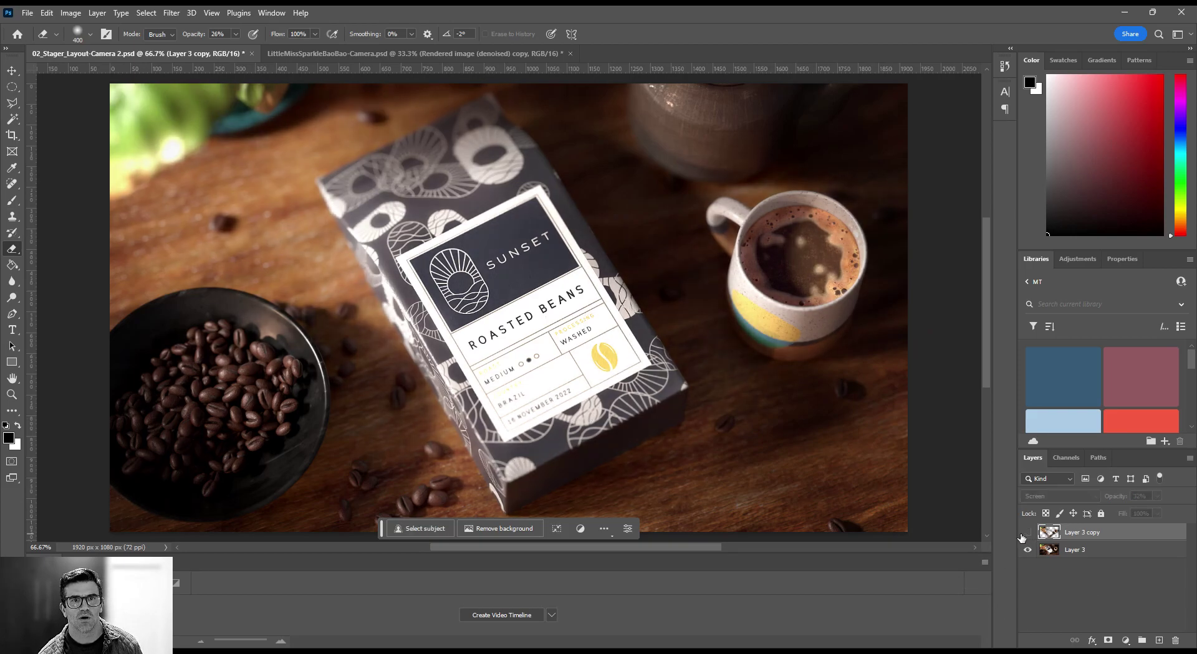
{"action": "left_click", "coordinate": [1026, 533]}
{"action": "left_click", "coordinate": [1026, 533]}
{"action": "left_click", "coordinate": [1027, 533]}
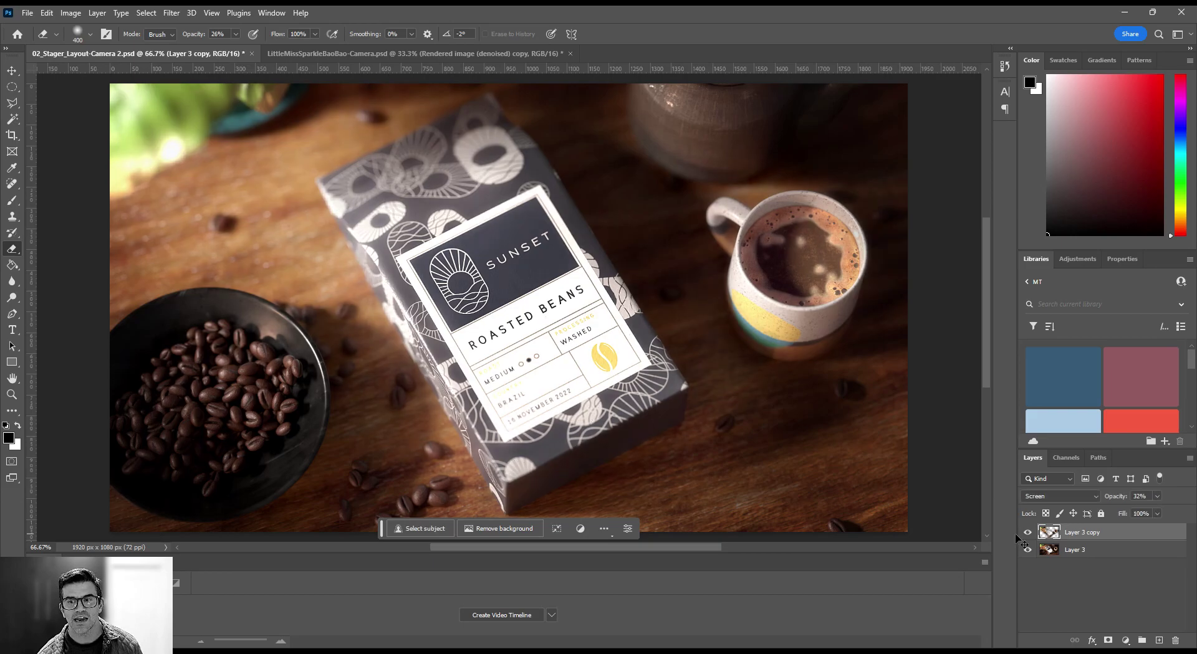
{"action": "left_click", "coordinate": [1027, 533]}
{"action": "left_click", "coordinate": [1027, 533]}
{"action": "left_click", "coordinate": [1027, 533]}
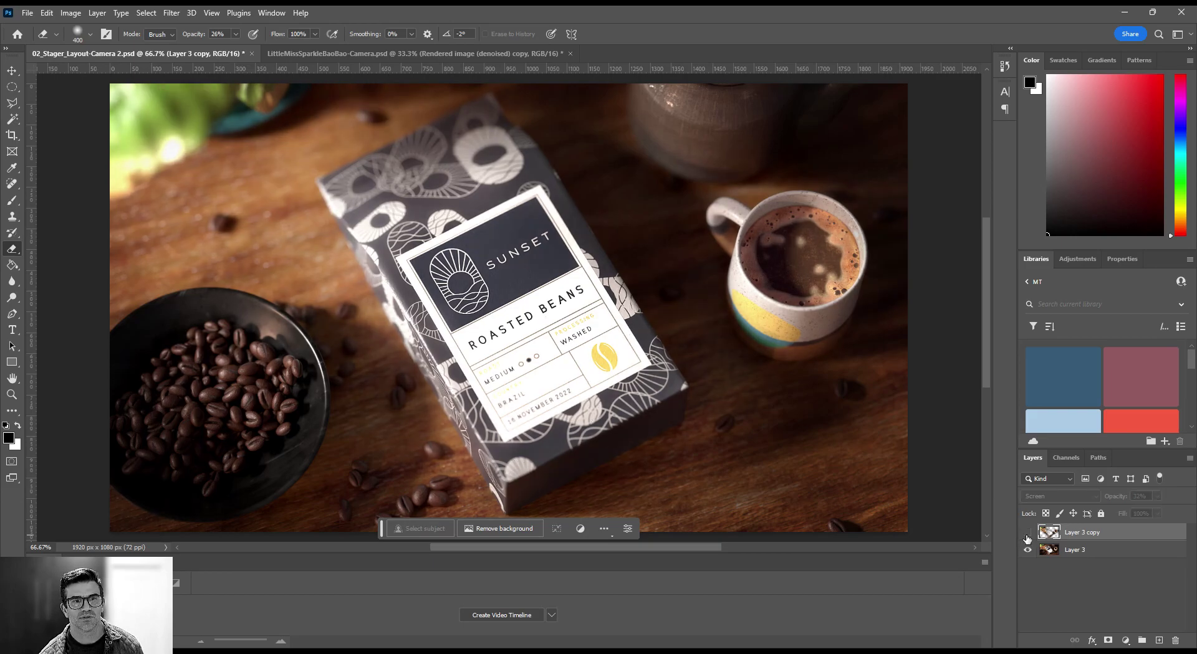
{"action": "left_click", "coordinate": [1027, 533]}
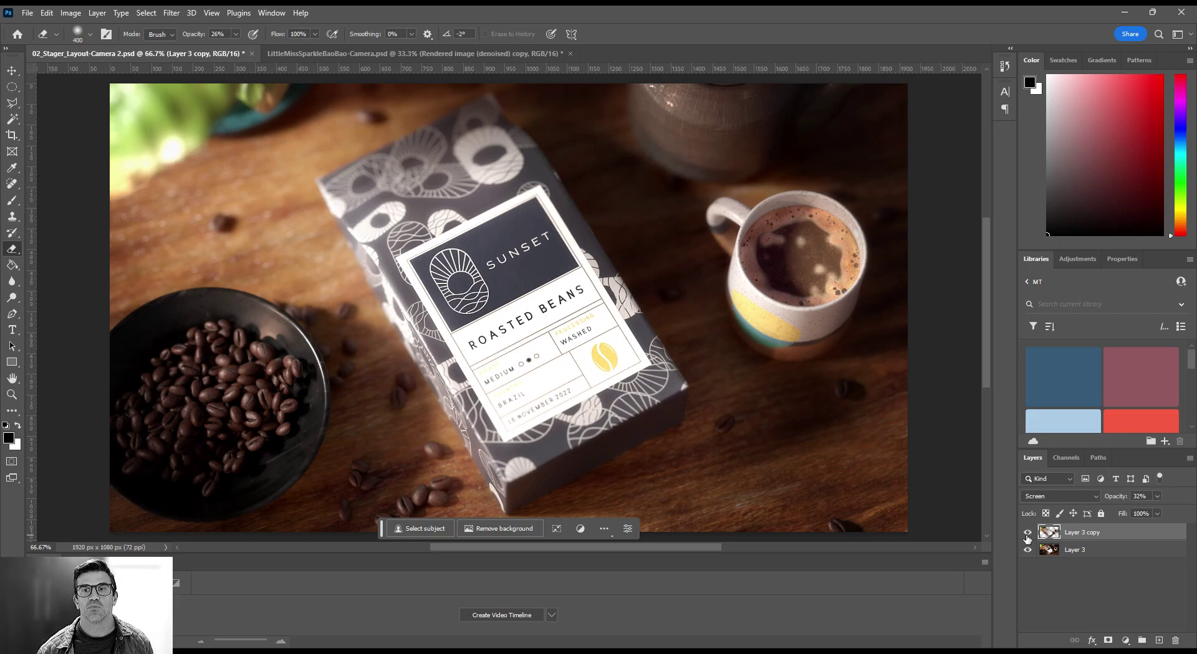
{"action": "key", "text": "alt+Tab"}
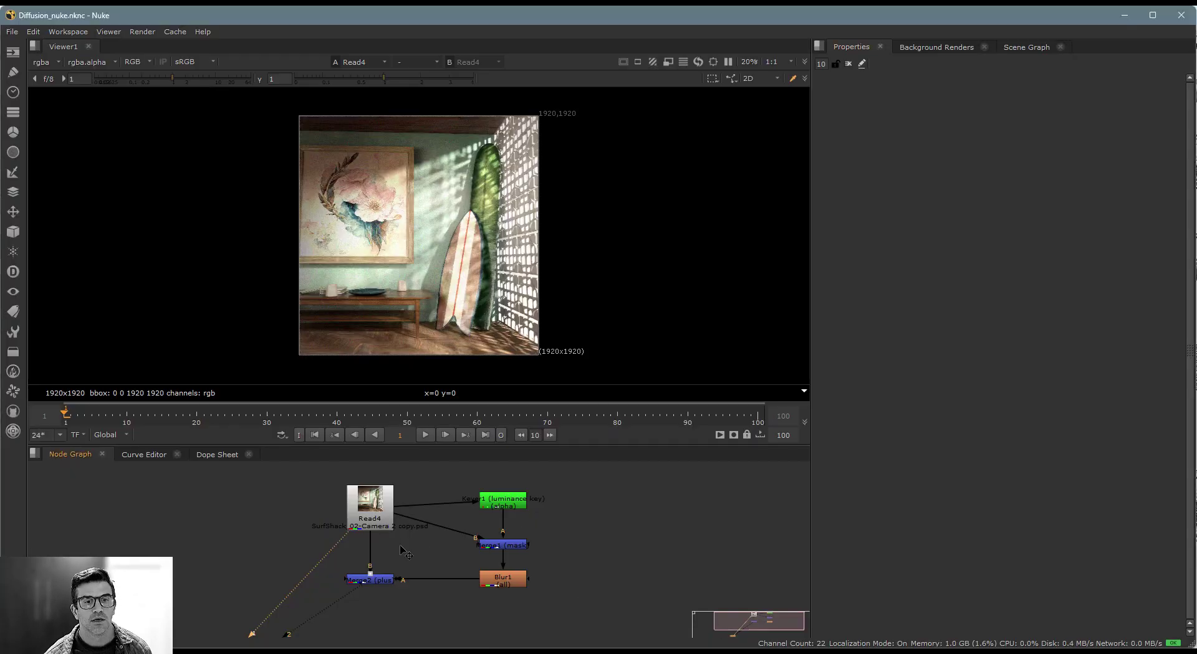
Delete the Keyer1, Merge1, Blur1 and Merge2 nodes, leaving Read4
{"action": "left_click", "coordinate": [377, 502]}
{"action": "left_click", "coordinate": [377, 581]}
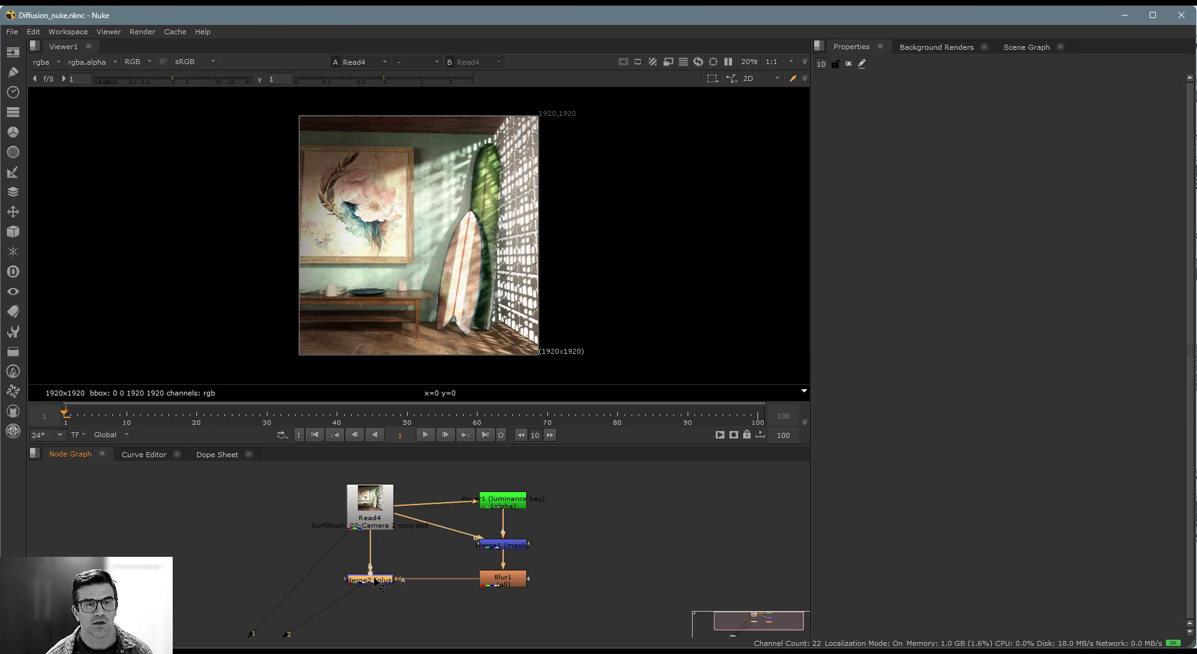
{"action": "left_click", "coordinate": [374, 559]}
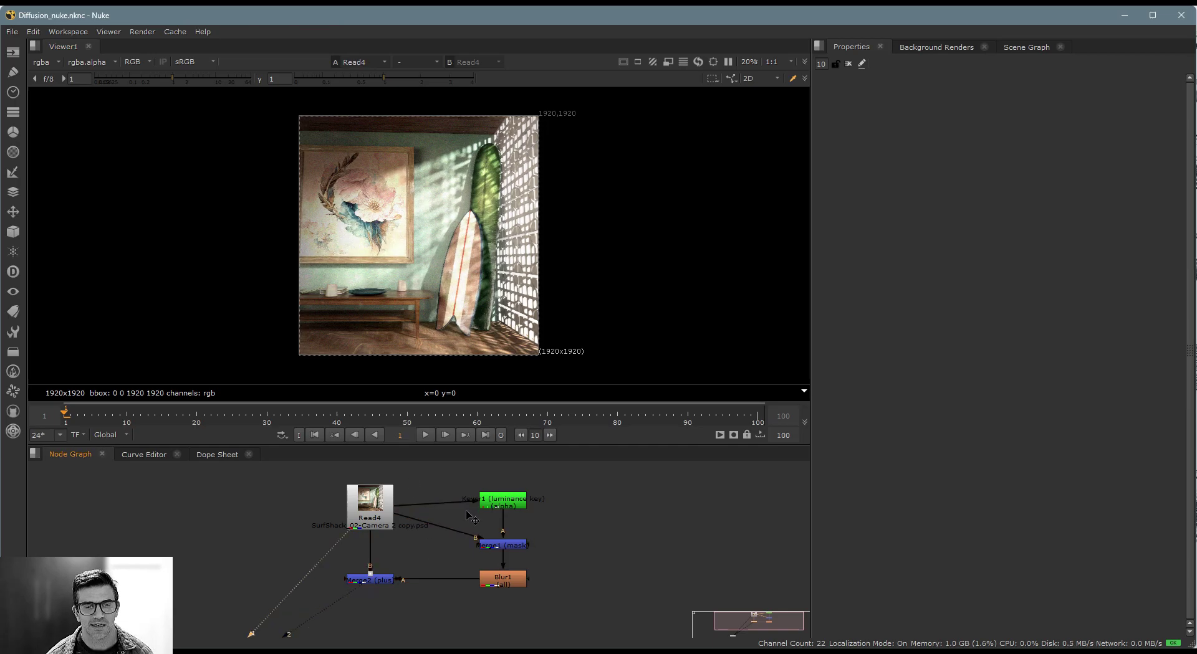
{"action": "left_click_drag", "start_coordinate": [458, 486], "coordinate": [602, 618]}
{"action": "key", "text": "Delete"}
{"action": "left_click", "coordinate": [389, 580]}
{"action": "key", "text": "Delete"}
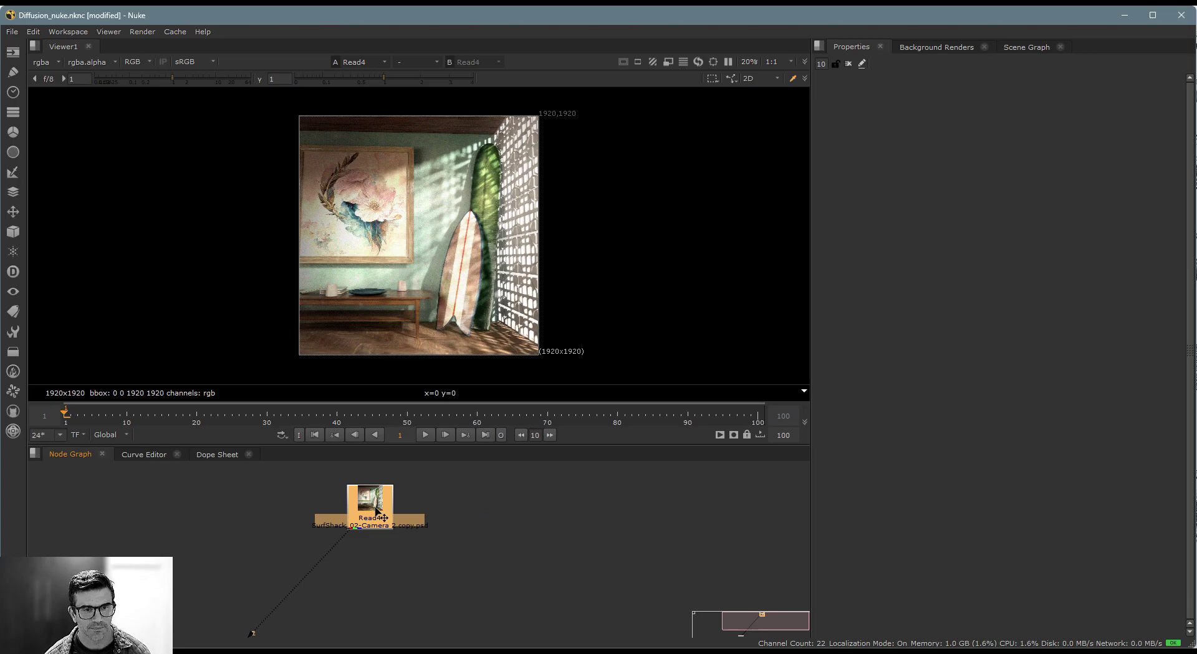
Open the Read4 node's properties showing the SurfShack_02-Camera 2 copy.psd render
{"action": "scroll", "coordinate": [376, 512], "scroll_direction": "up", "scroll_amount": 3}
{"action": "double_click", "coordinate": [376, 513]}
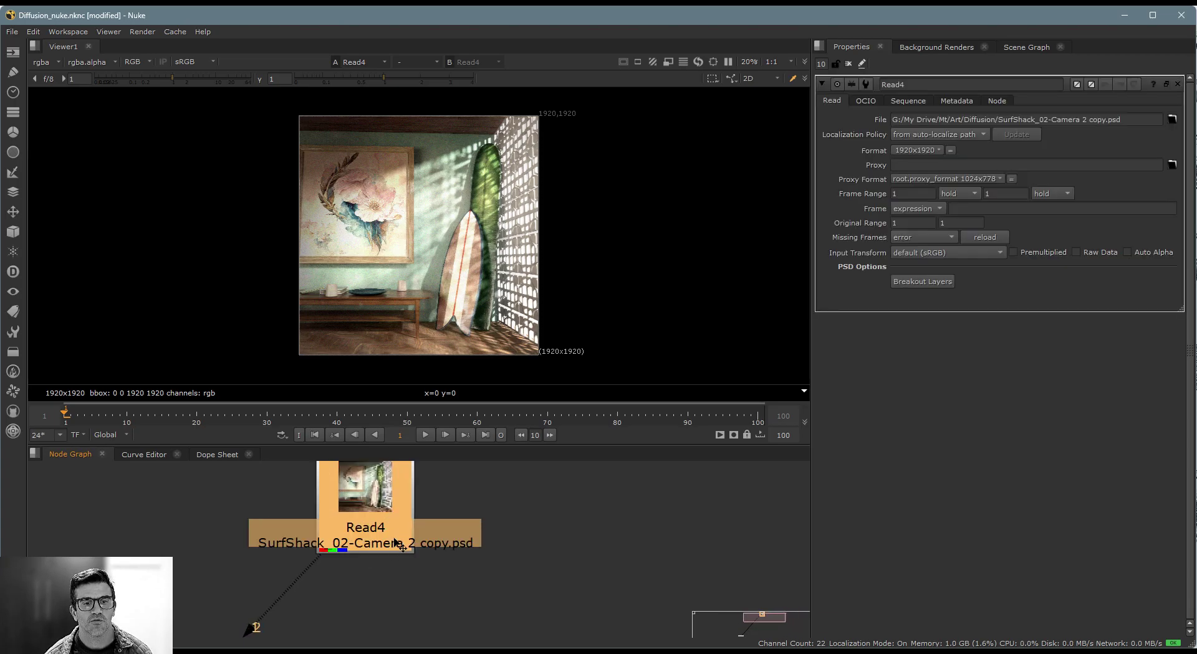
{"action": "left_click", "coordinate": [488, 523]}
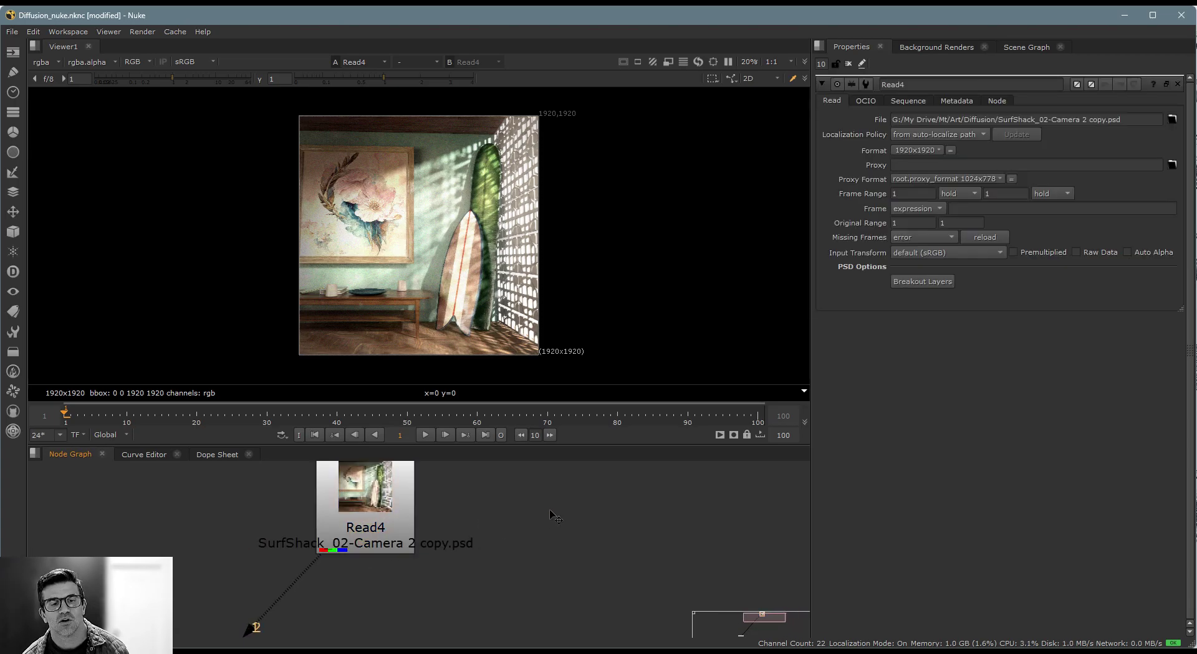
{"action": "scroll", "coordinate": [551, 512], "scroll_direction": "down", "scroll_amount": 2}
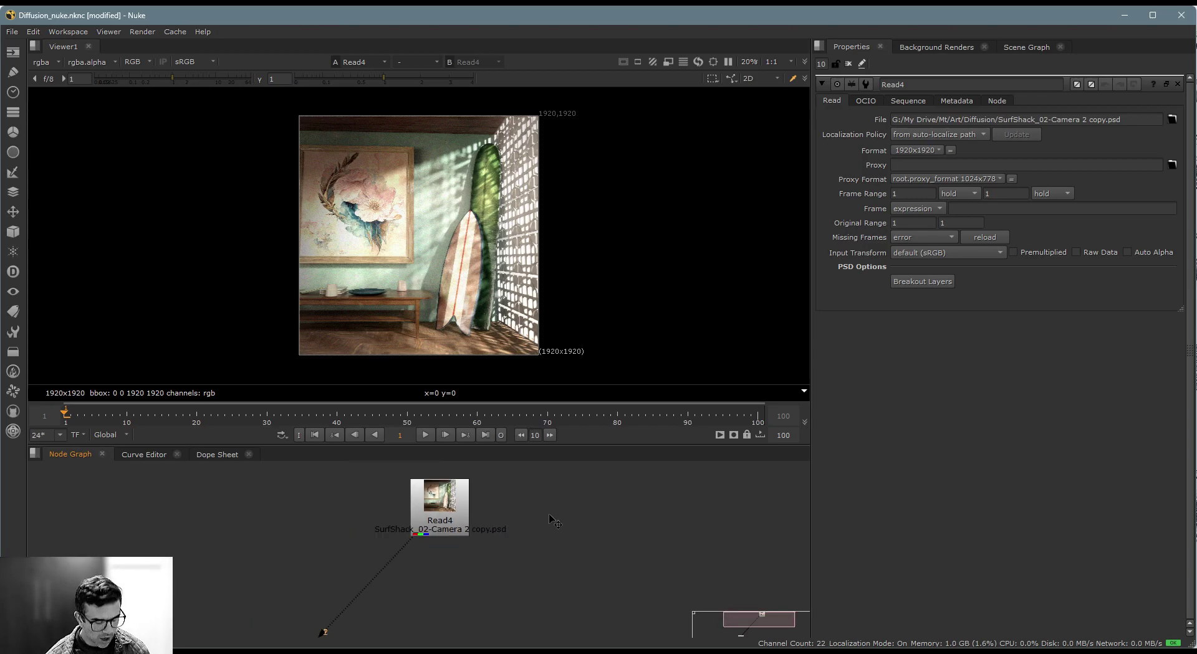
Add a Keyer node fed by Read4 and view its alpha channel
{"action": "key", "text": "Tab"}
{"action": "type", "text": "keye"}
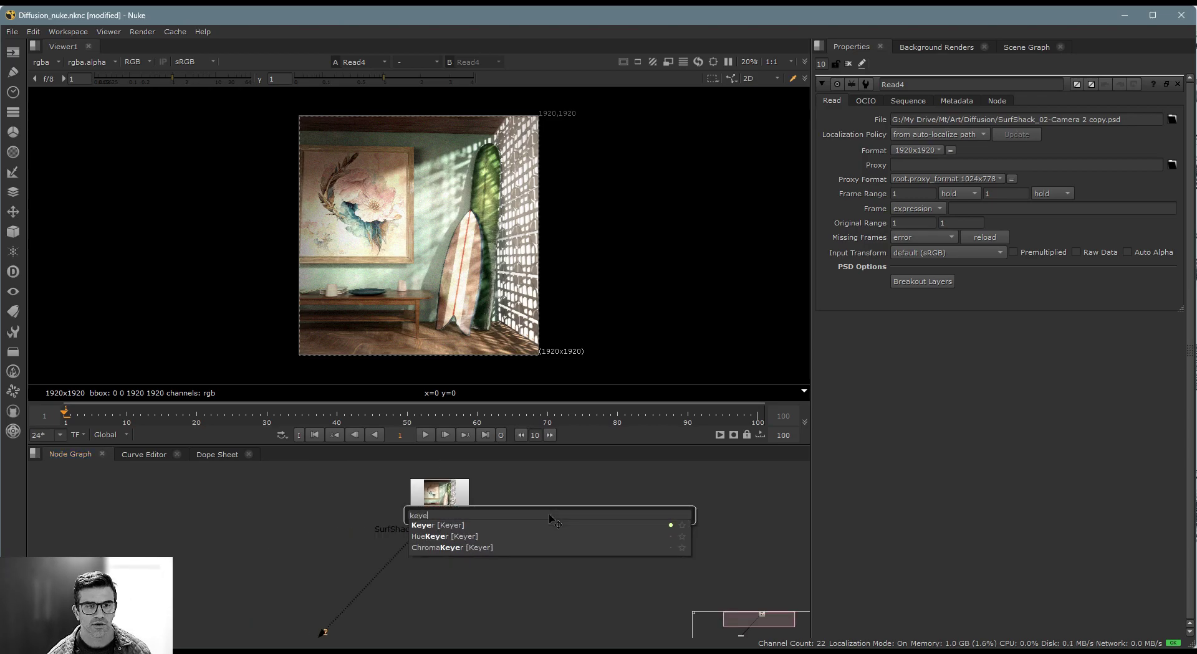
{"action": "key", "text": "Return"}
{"action": "left_click_drag", "start_coordinate": [500, 522], "coordinate": [612, 529]}
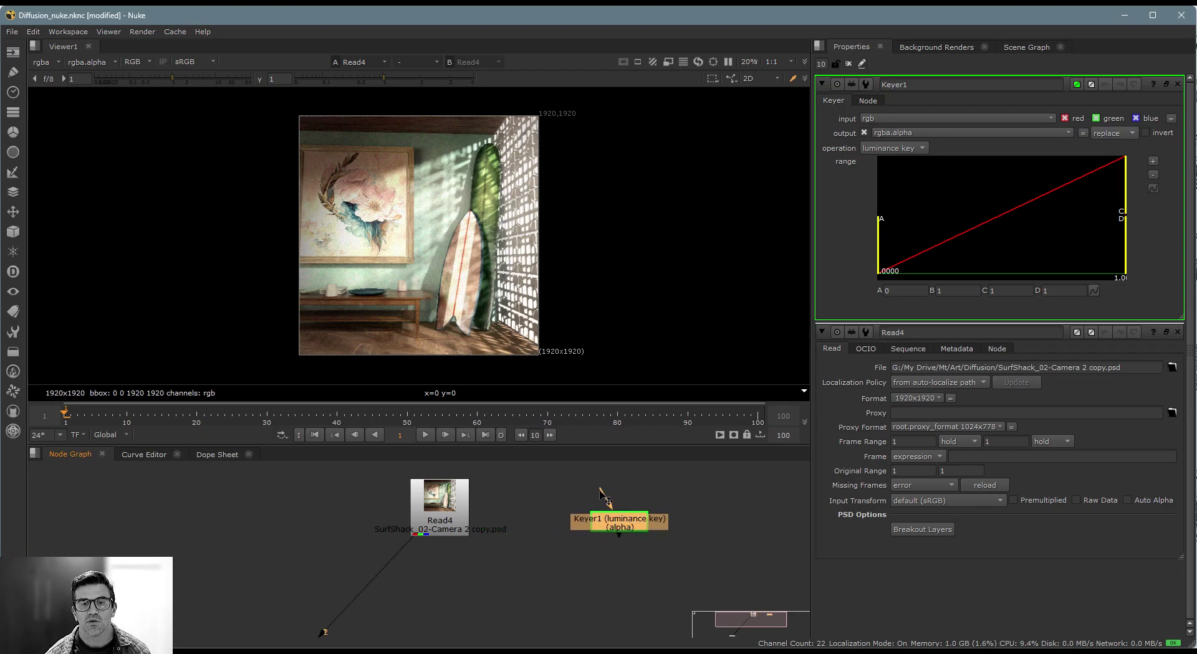
{"action": "left_click_drag", "start_coordinate": [584, 499], "coordinate": [446, 511]}
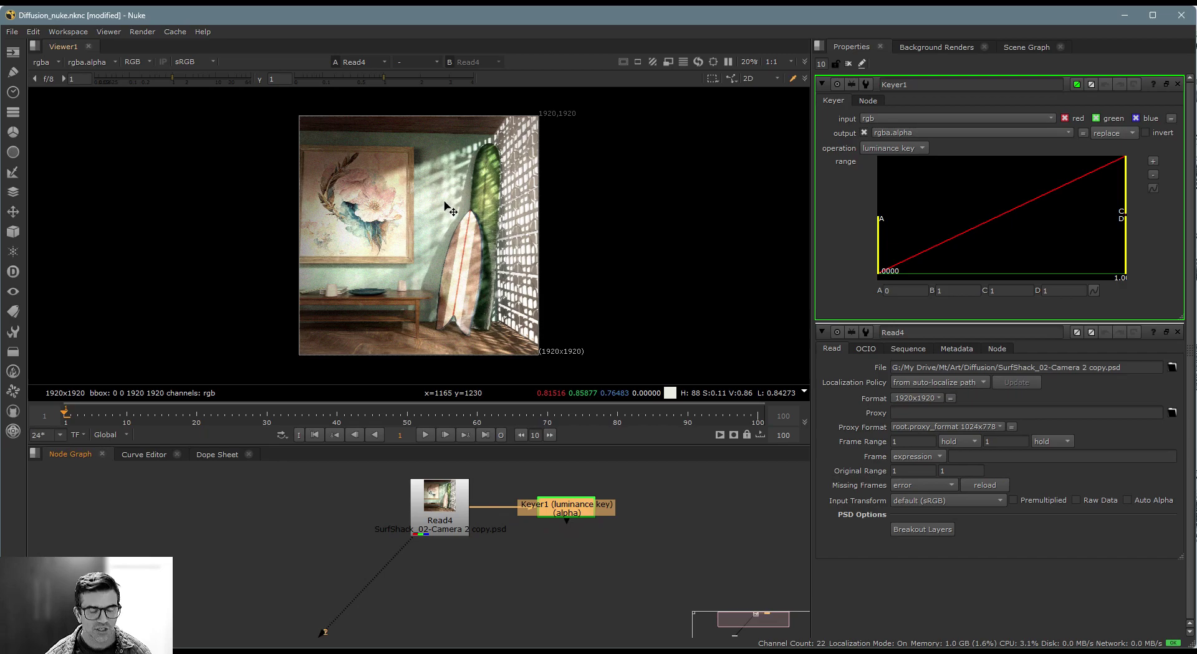
{"action": "key", "text": "a"}
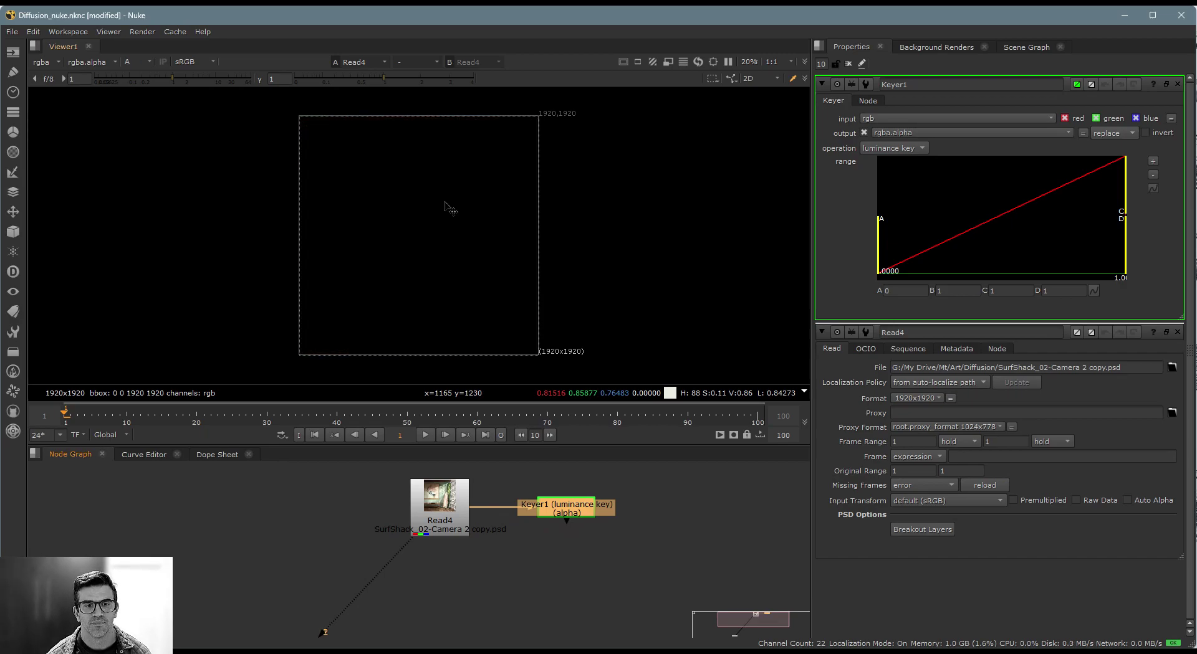
{"action": "key", "text": "1"}
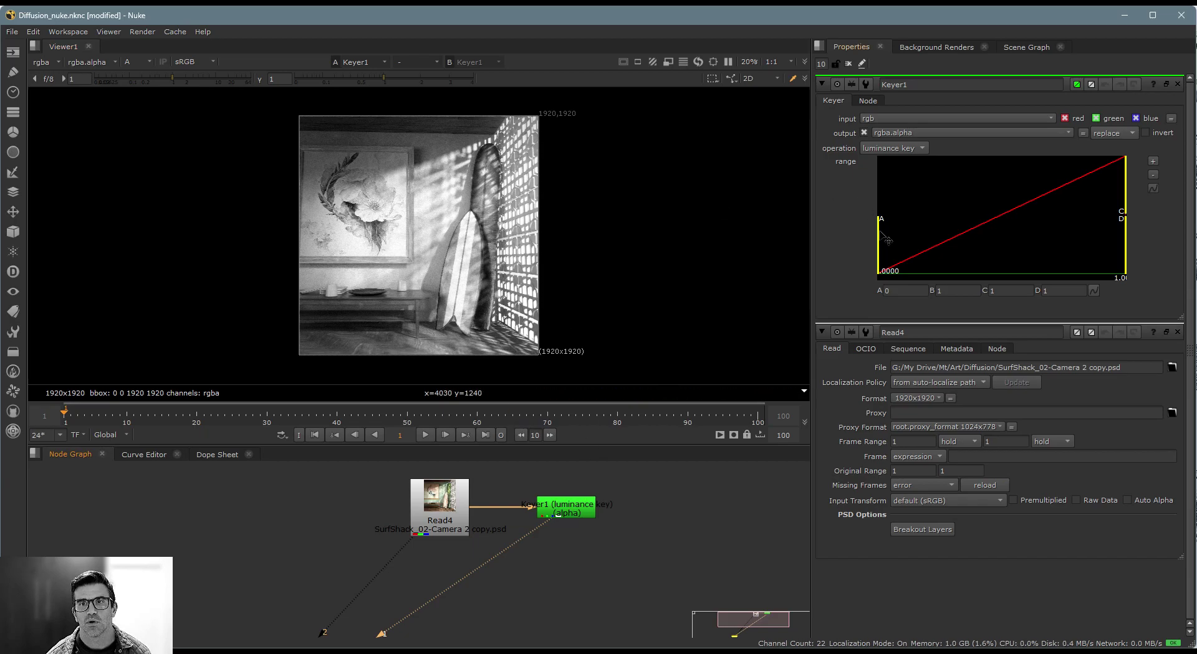
Narrow Keyer1's luminance range to 0.189–0.773 so highlights form the matte
{"action": "left_click_drag", "start_coordinate": [879, 237], "coordinate": [1021, 227]}
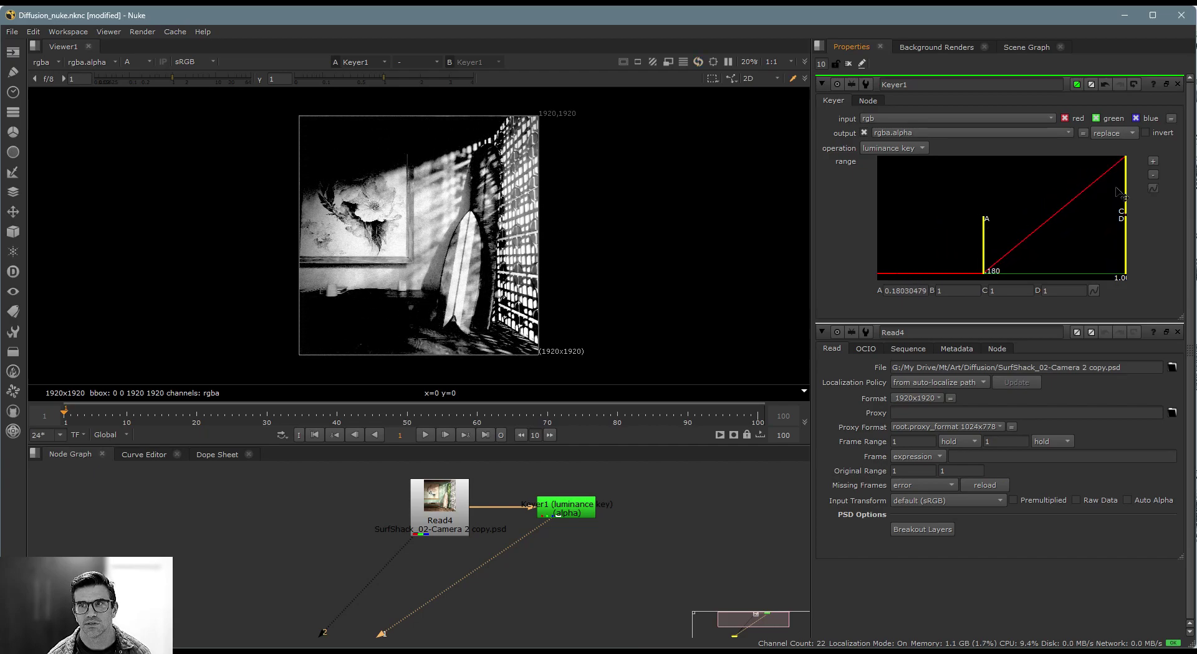
{"action": "left_click_drag", "start_coordinate": [1120, 195], "coordinate": [1062, 196]}
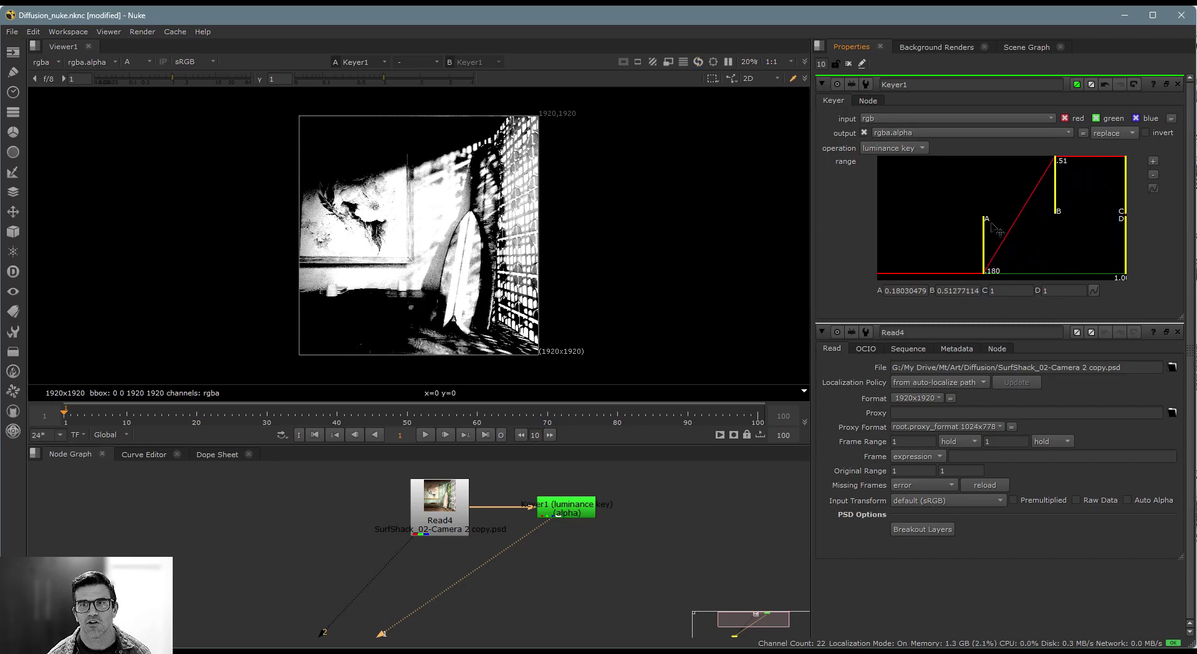
{"action": "mouse_move", "coordinate": [985, 232]}
{"action": "left_mouse_down"}
{"action": "mouse_move", "coordinate": [893, 236]}
{"action": "mouse_move", "coordinate": [1085, 231]}
{"action": "mouse_move", "coordinate": [986, 234]}
{"action": "left_mouse_up"}
{"action": "left_click_drag", "start_coordinate": [1060, 198], "coordinate": [1100, 197]}
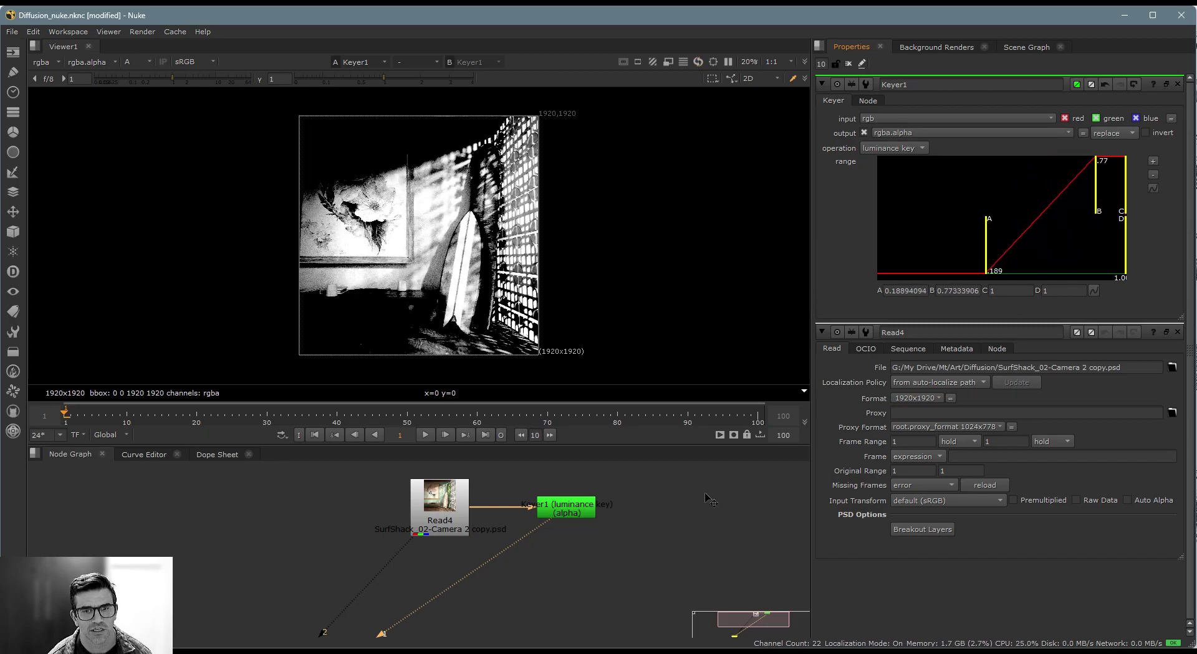
{"action": "left_click", "coordinate": [601, 518]}
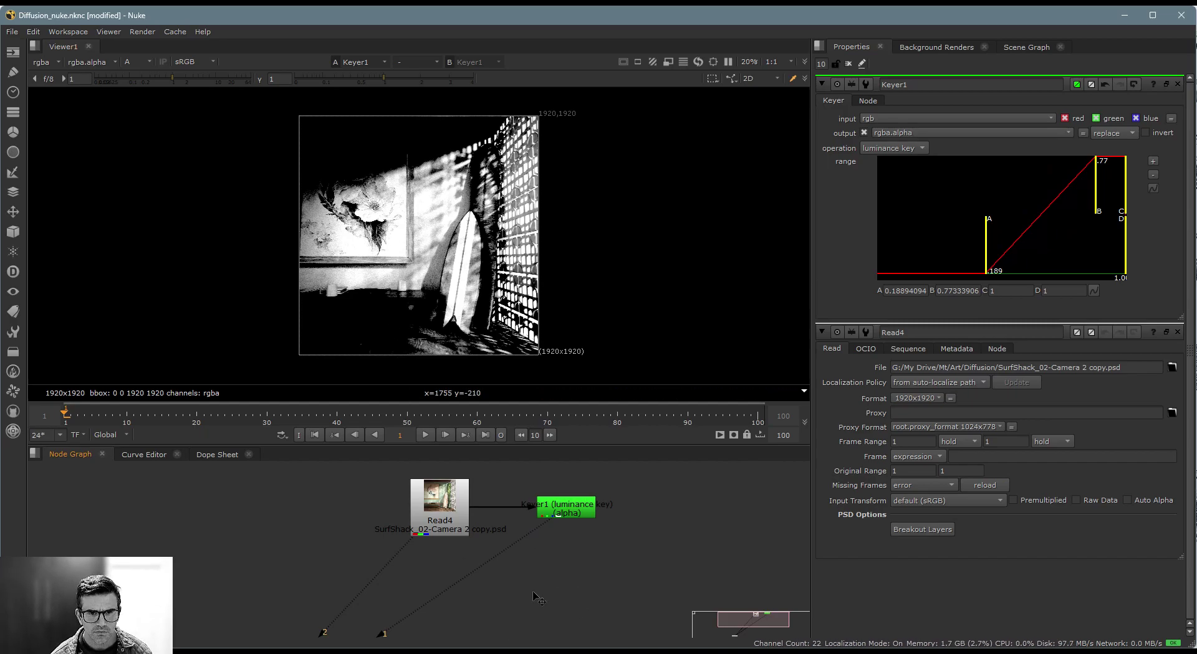
Add Merge1 with A from Read4 and B from Keyer1, viewed in full colour
{"action": "key", "text": "Tab"}
{"action": "type", "text": "mer"}
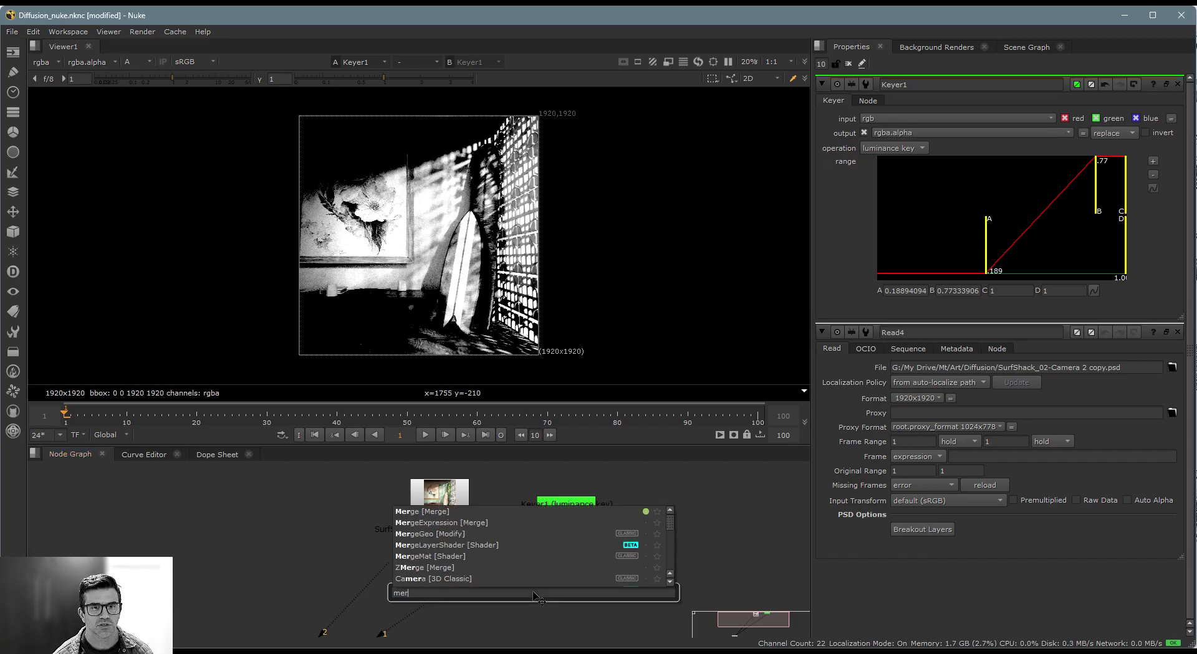
{"action": "key", "text": "Return"}
{"action": "left_click_drag", "start_coordinate": [519, 567], "coordinate": [462, 533]}
{"action": "left_click_drag", "start_coordinate": [545, 570], "coordinate": [557, 511]}
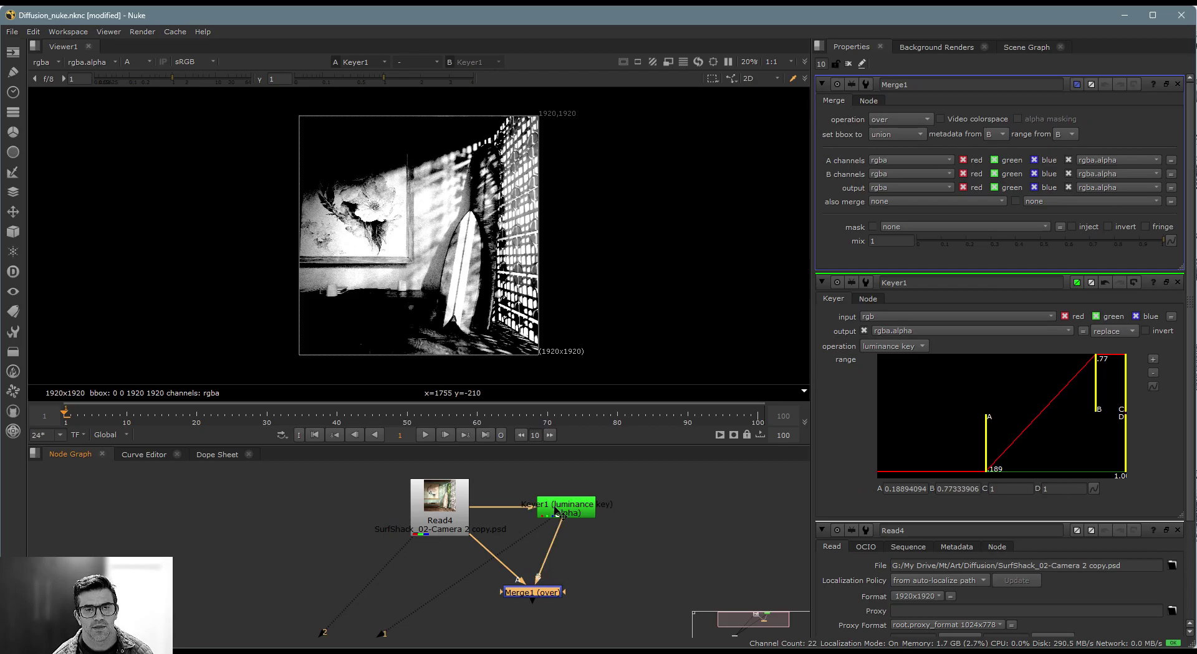
{"action": "left_click_drag", "start_coordinate": [548, 597], "coordinate": [580, 574]}
{"action": "key", "text": "1"}
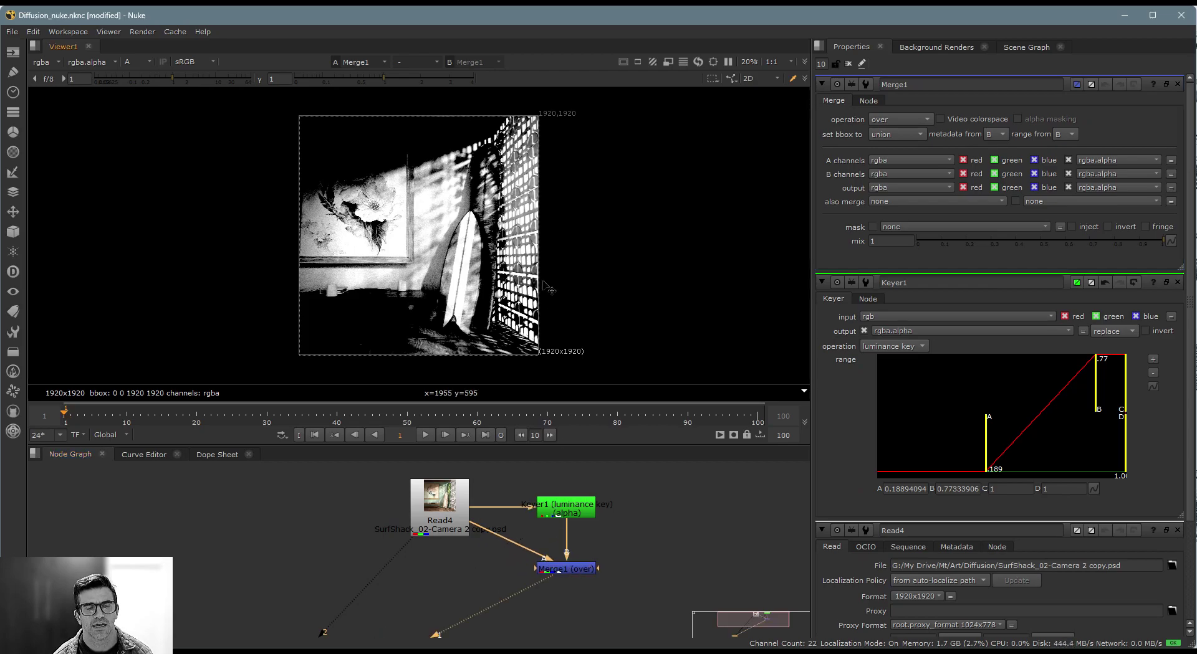
{"action": "key", "text": "a"}
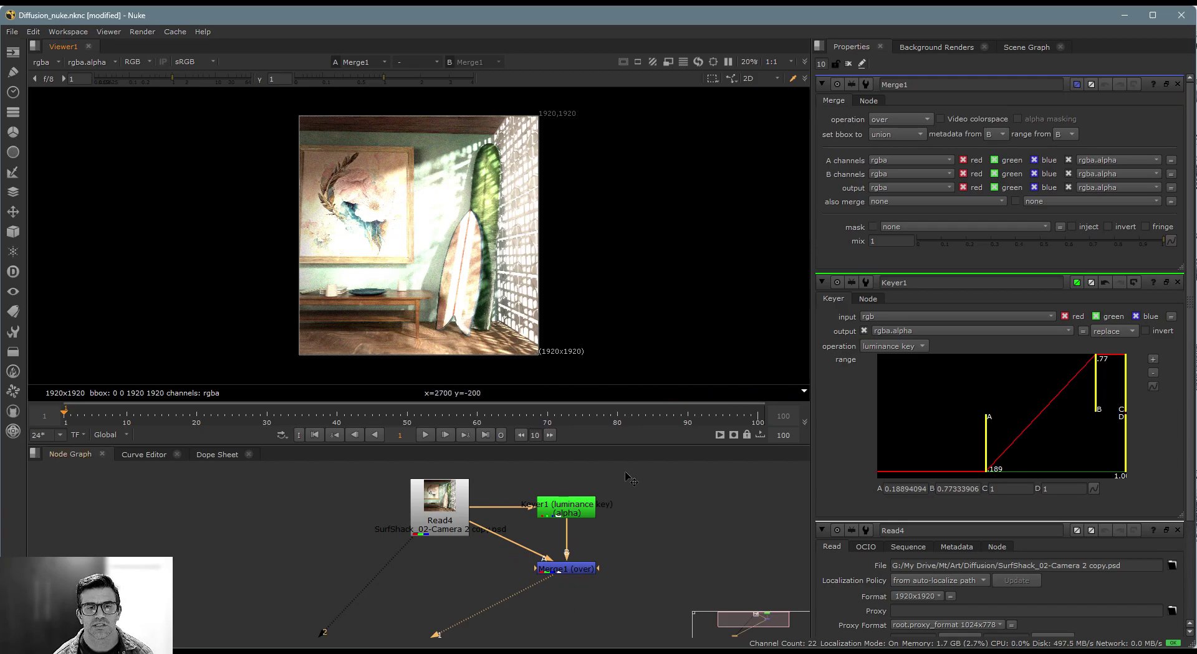
Set Merge1's operation to mask after trying in, and tidy its position
{"action": "left_click", "coordinate": [881, 121]}
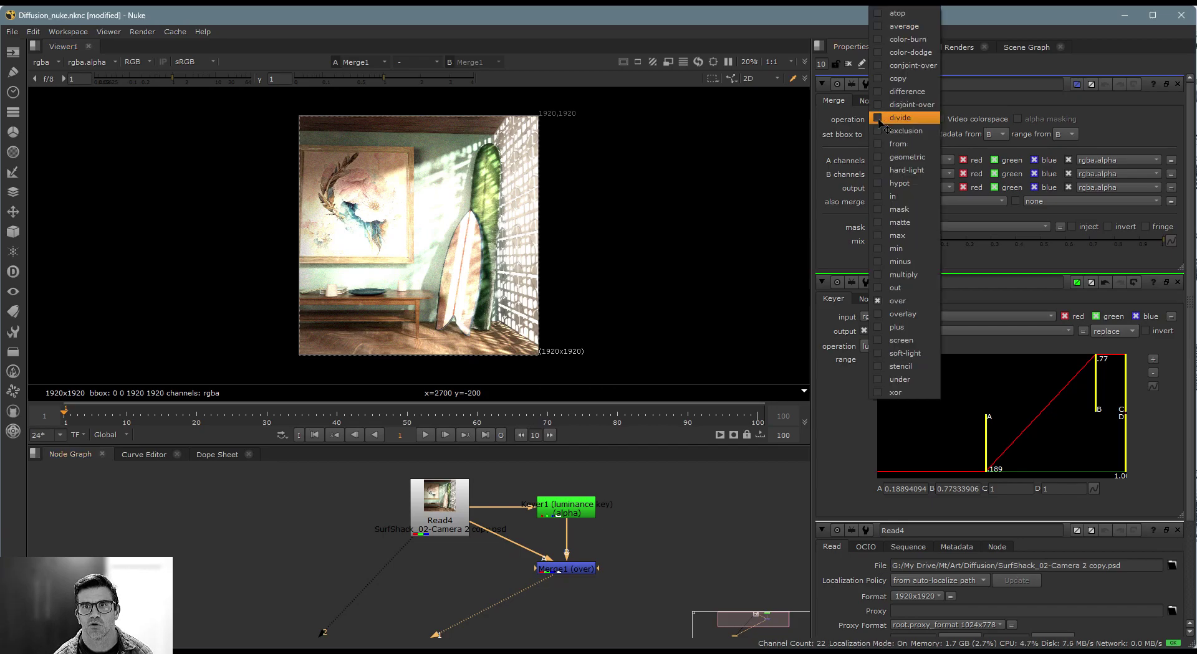
{"action": "left_click", "coordinate": [893, 196]}
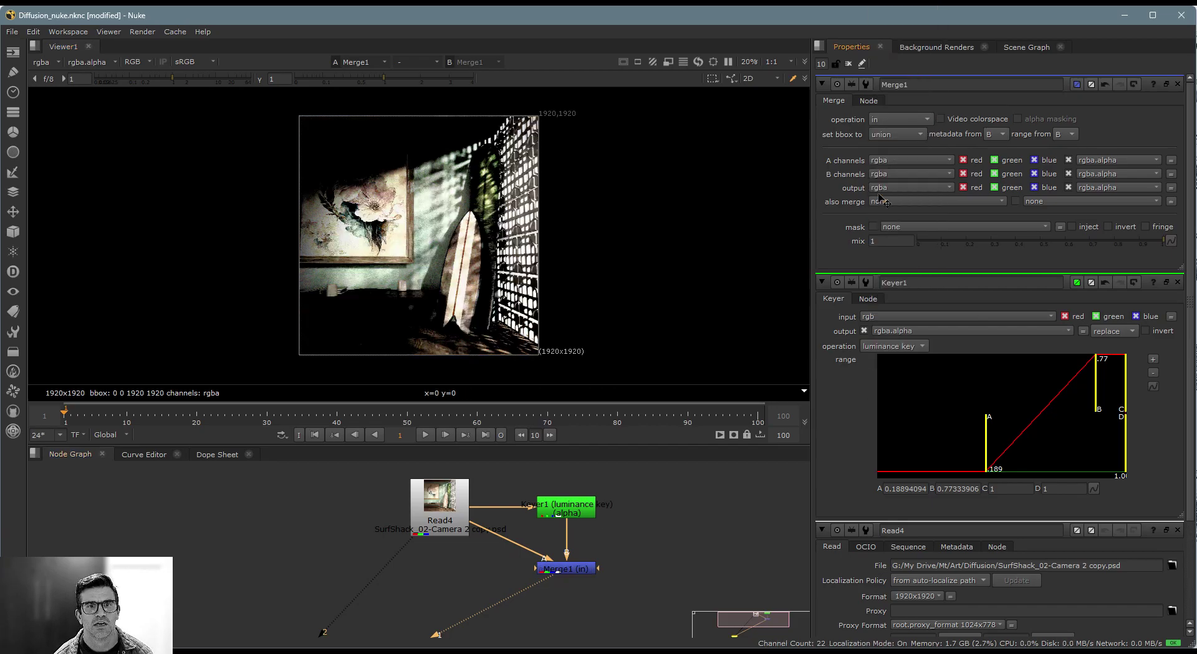
{"action": "left_click", "coordinate": [568, 571]}
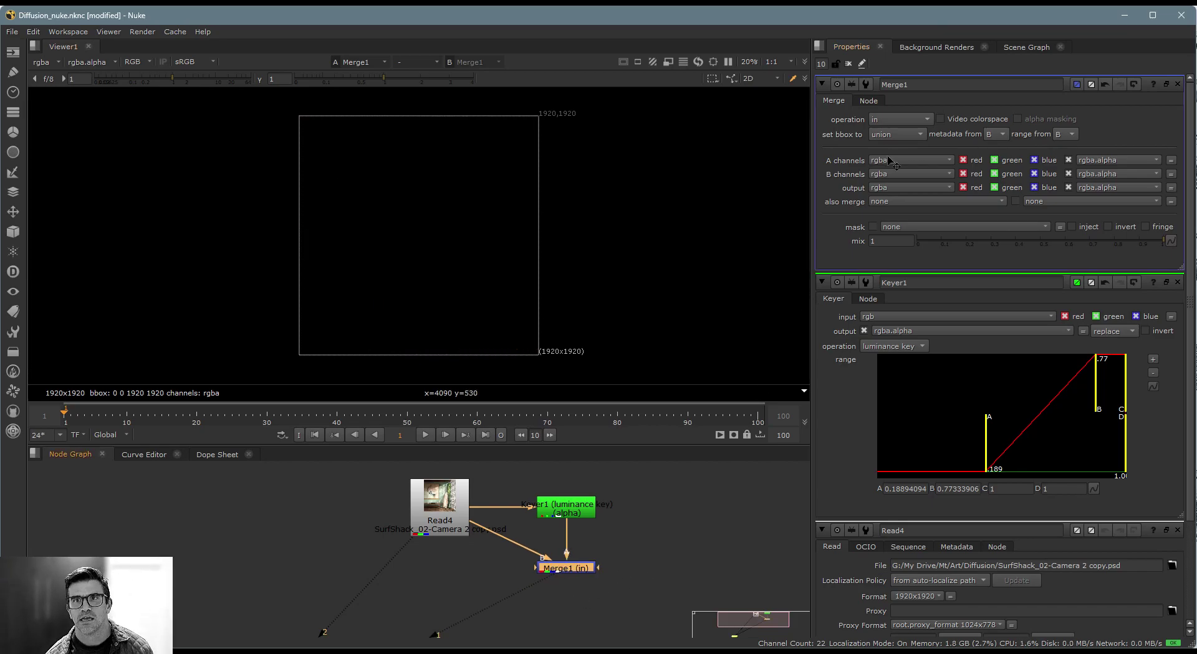
{"action": "left_click", "coordinate": [904, 119]}
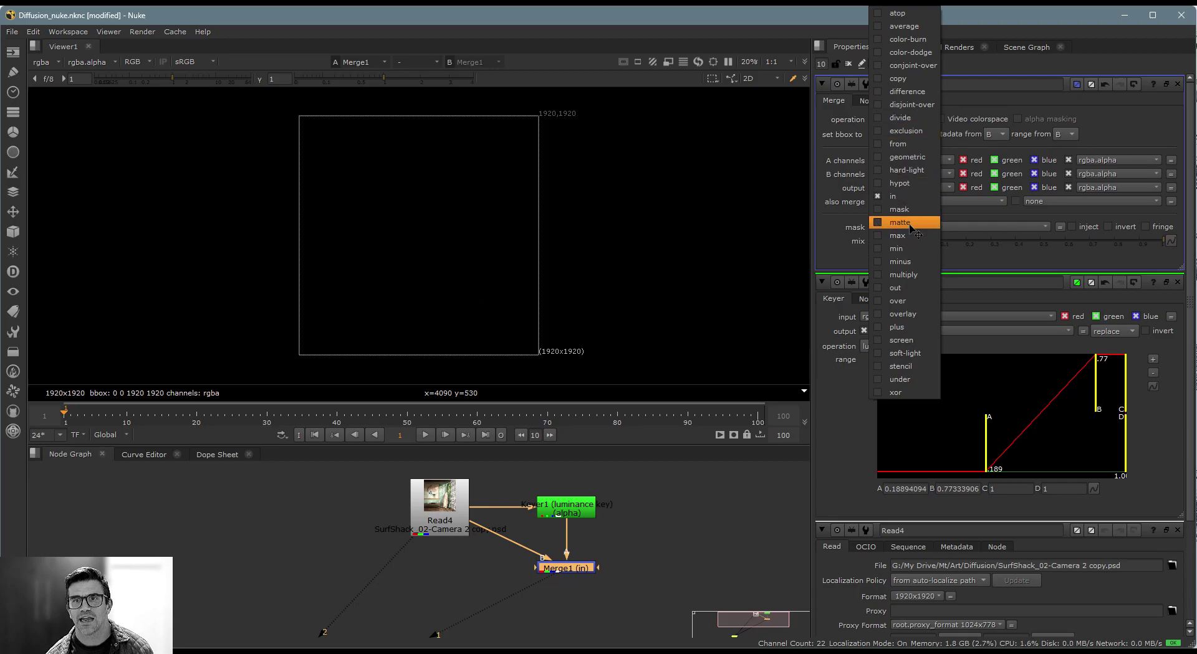
{"action": "left_click", "coordinate": [904, 210]}
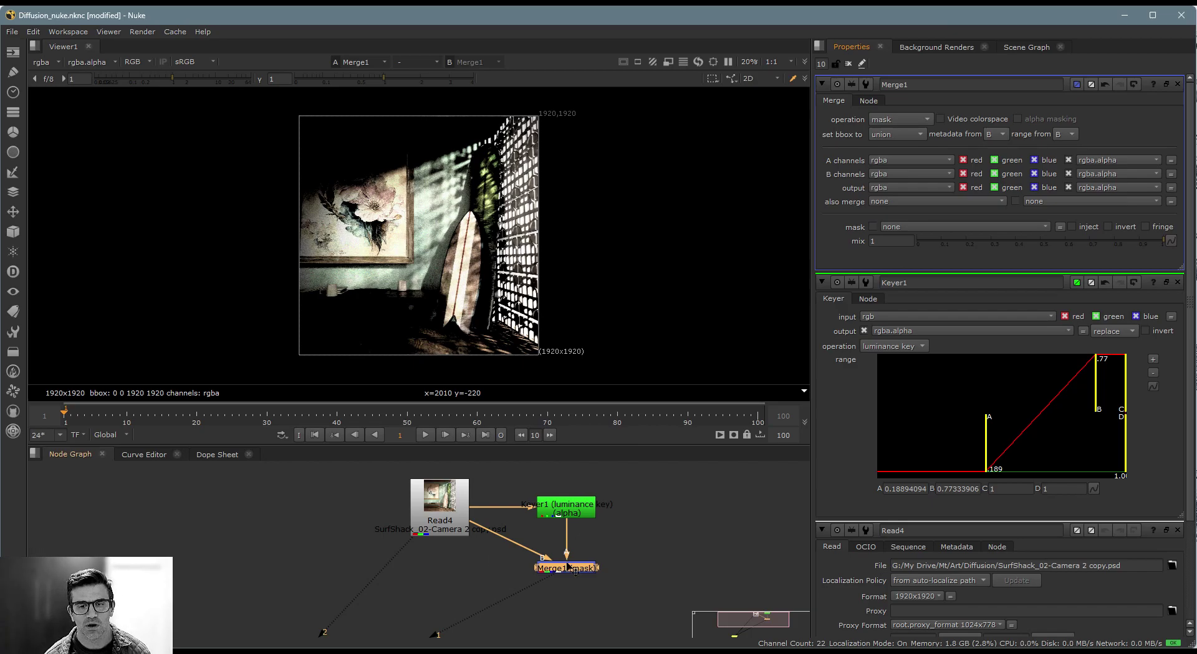
{"action": "left_click_drag", "start_coordinate": [567, 574], "coordinate": [570, 559]}
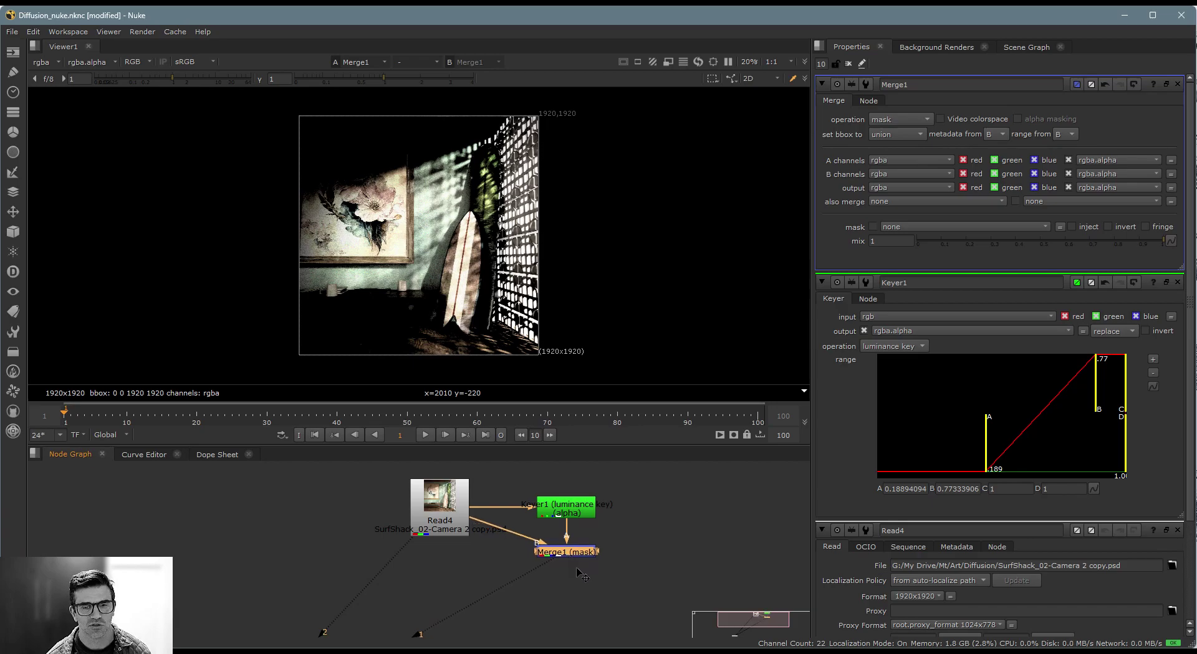
{"action": "left_click", "coordinate": [575, 593]}
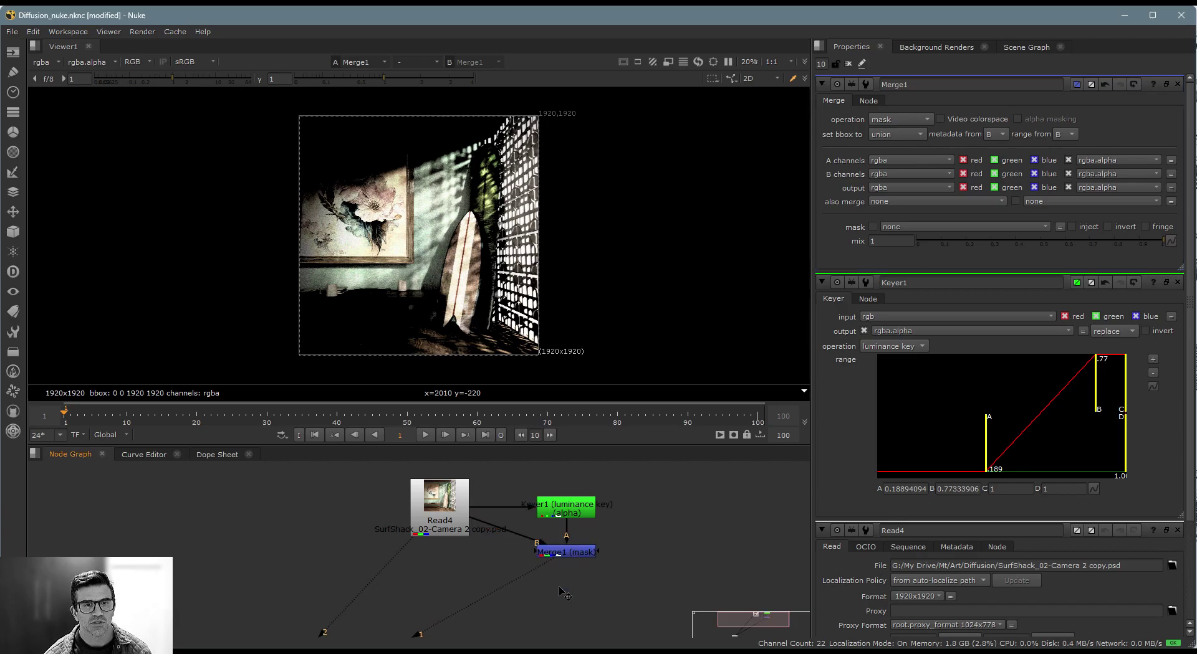
{"action": "key", "text": "Tab"}
Add Blur1 under Merge1 and set its size to 16 after trying 8
{"action": "type", "text": "blur"}
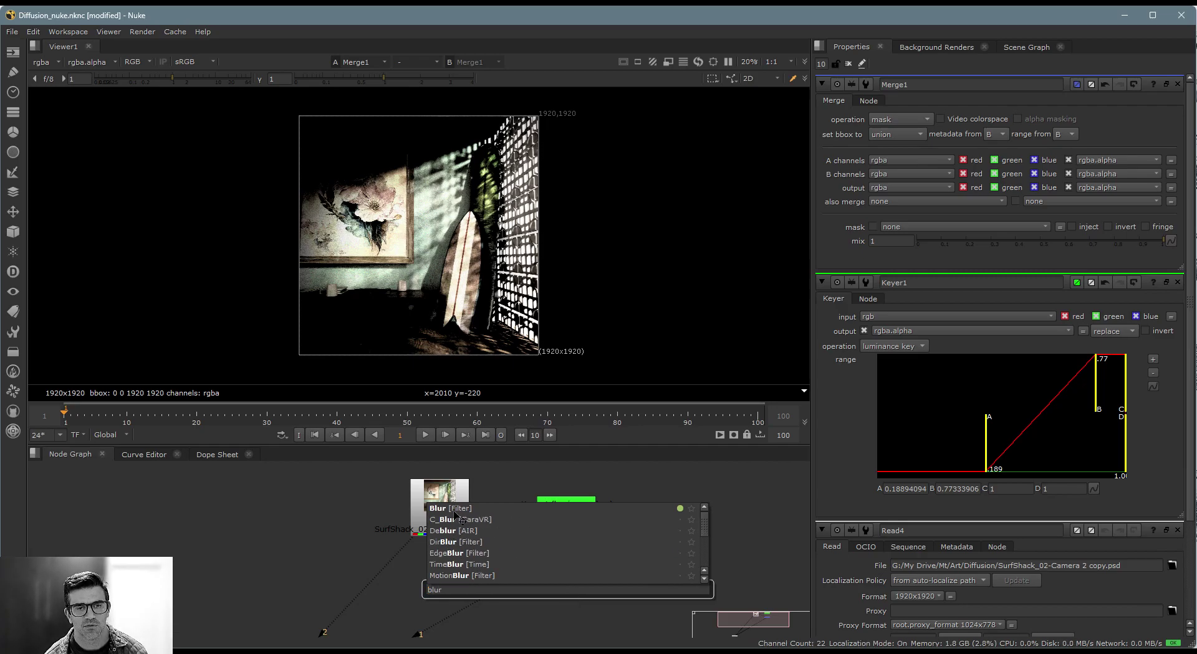
{"action": "key", "text": "Return"}
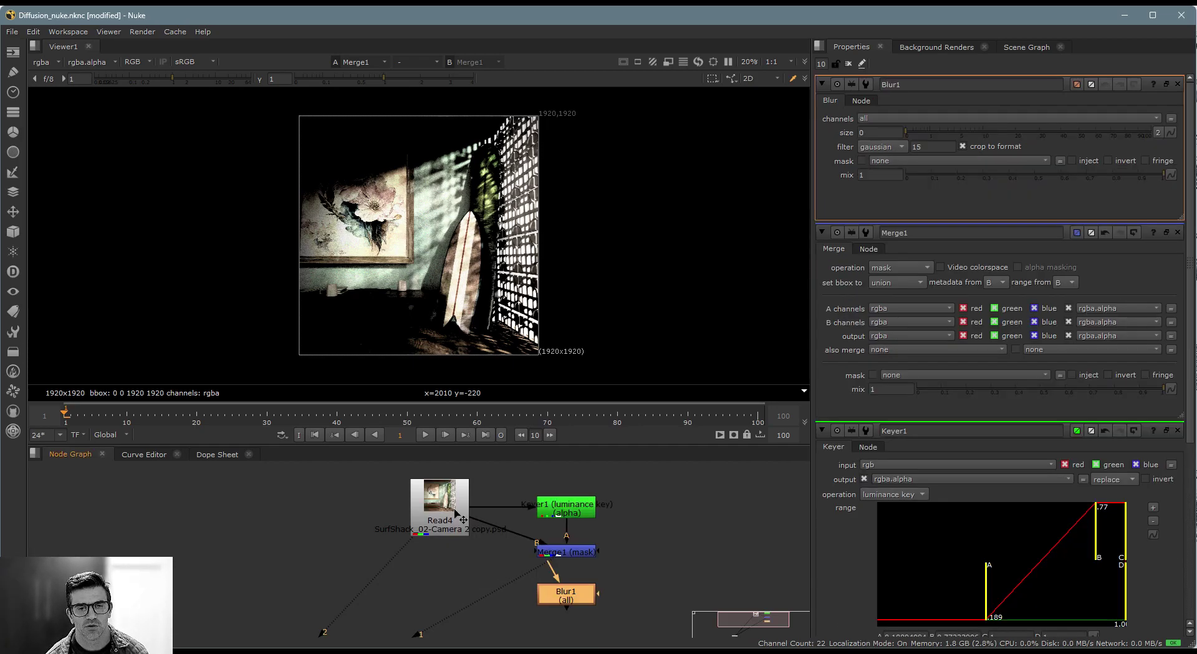
{"action": "left_click", "coordinate": [556, 564]}
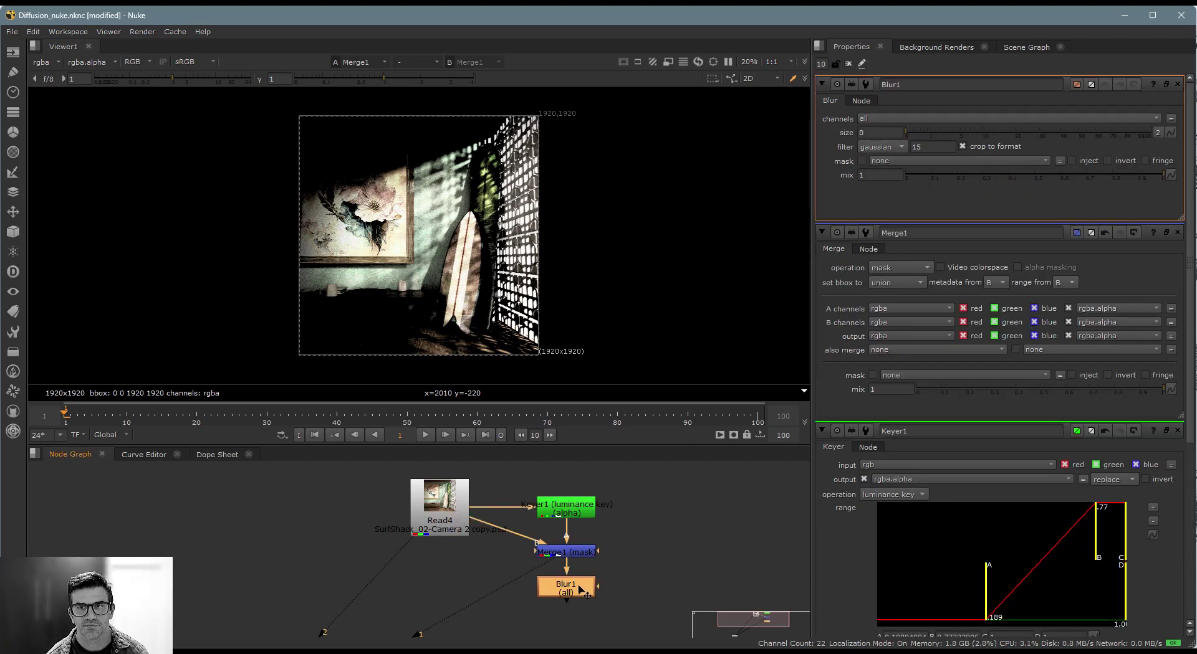
{"action": "left_click", "coordinate": [872, 133]}
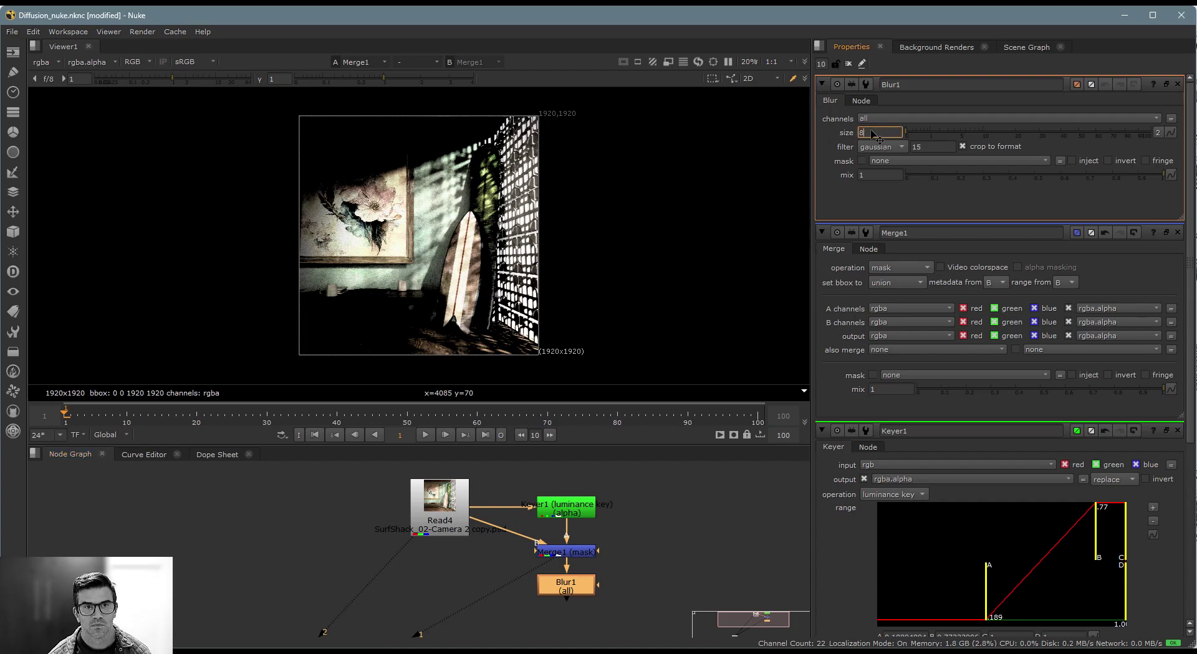
{"action": "type", "text": "8"}
{"action": "key", "text": "Return"}
{"action": "key", "text": "1"}
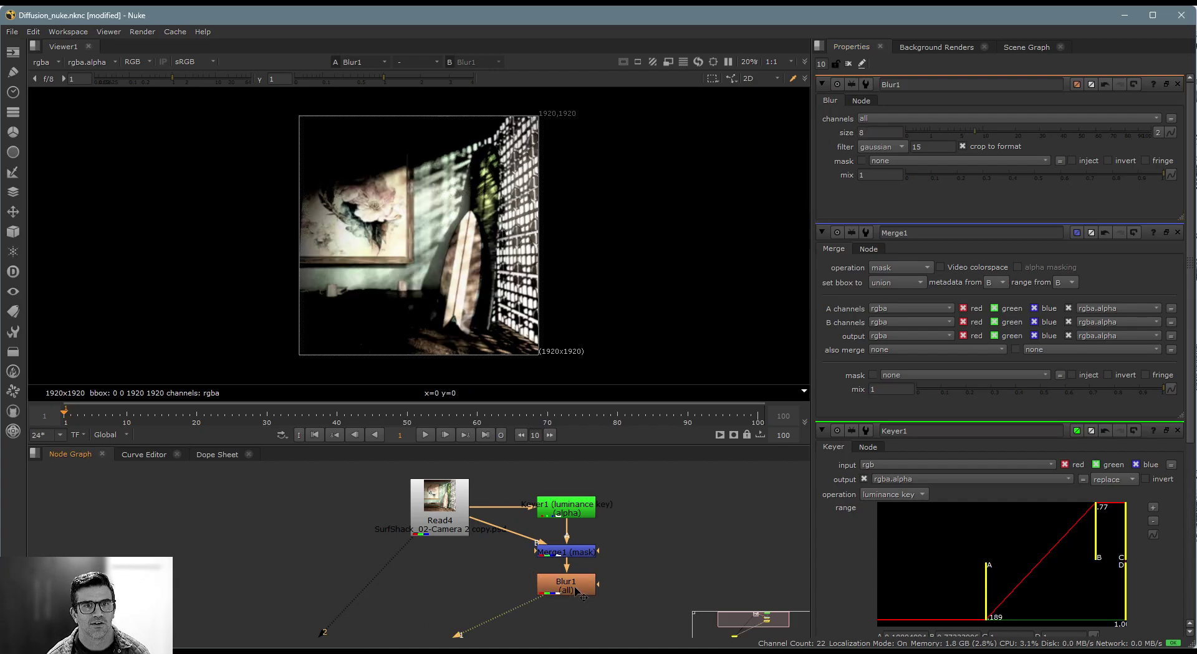
{"action": "double_click", "coordinate": [880, 133]}
{"action": "type", "text": "16"}
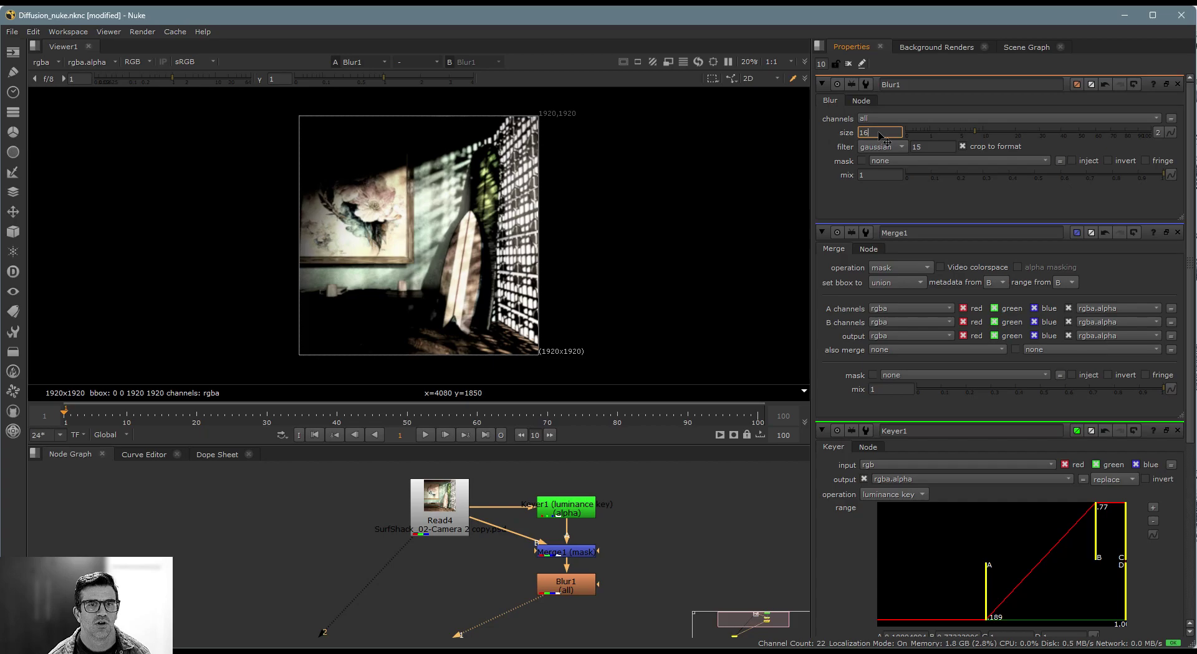
{"action": "key", "text": "Return"}
{"action": "left_click", "coordinate": [446, 592]}
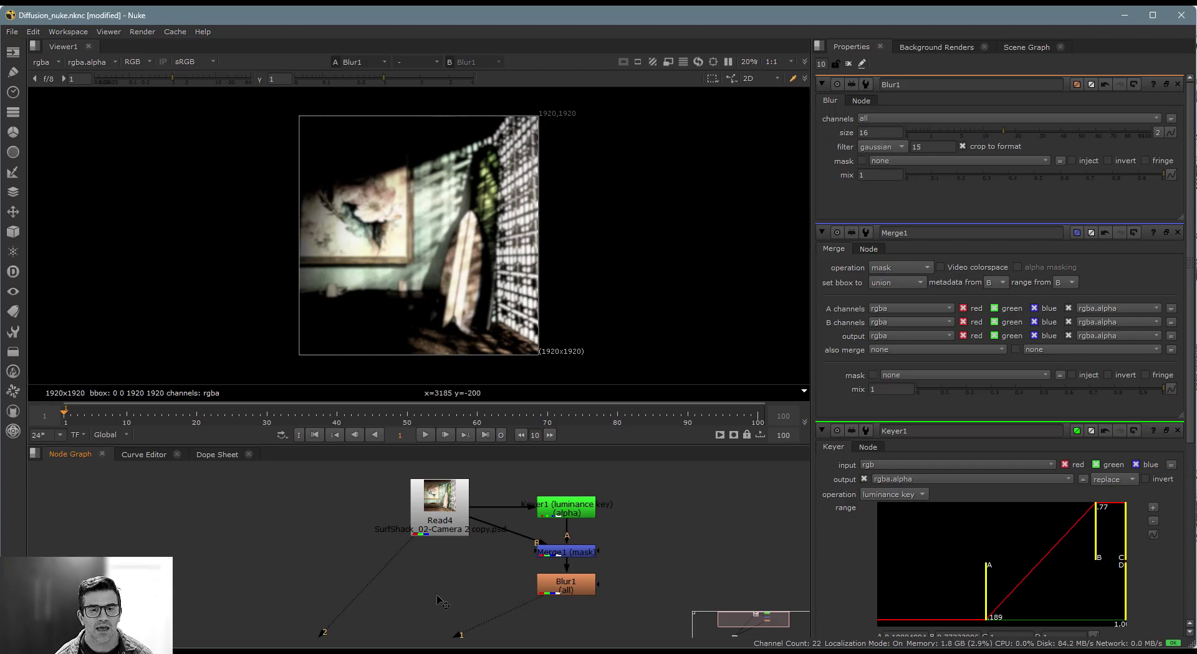
{"action": "left_click", "coordinate": [569, 588]}
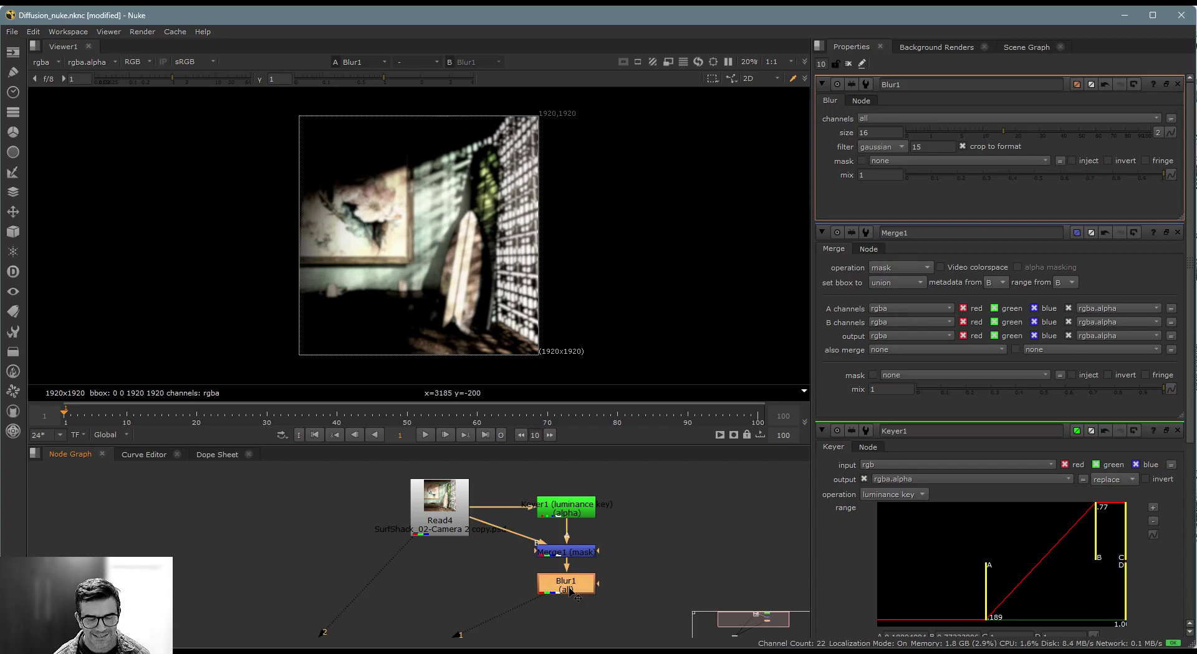
Add Merge2 from Blur1 over Read4 with the screen operation
{"action": "key", "text": "m"}
{"action": "left_click_drag", "start_coordinate": [652, 586], "coordinate": [453, 591]}
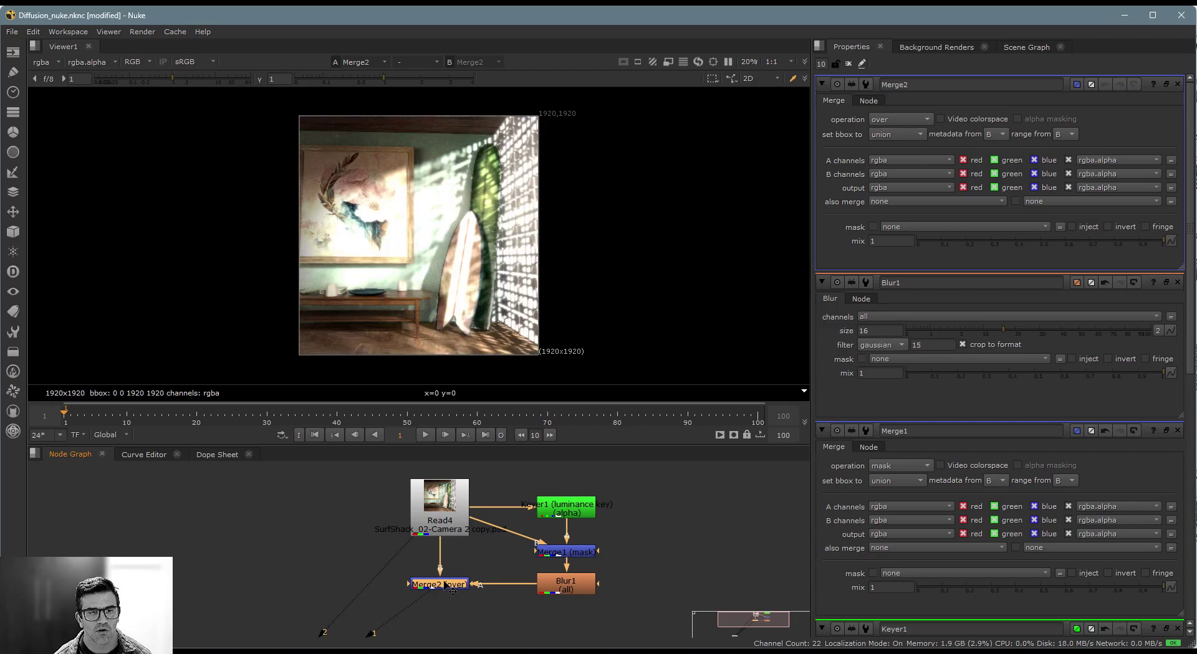
{"action": "left_click", "coordinate": [898, 119]}
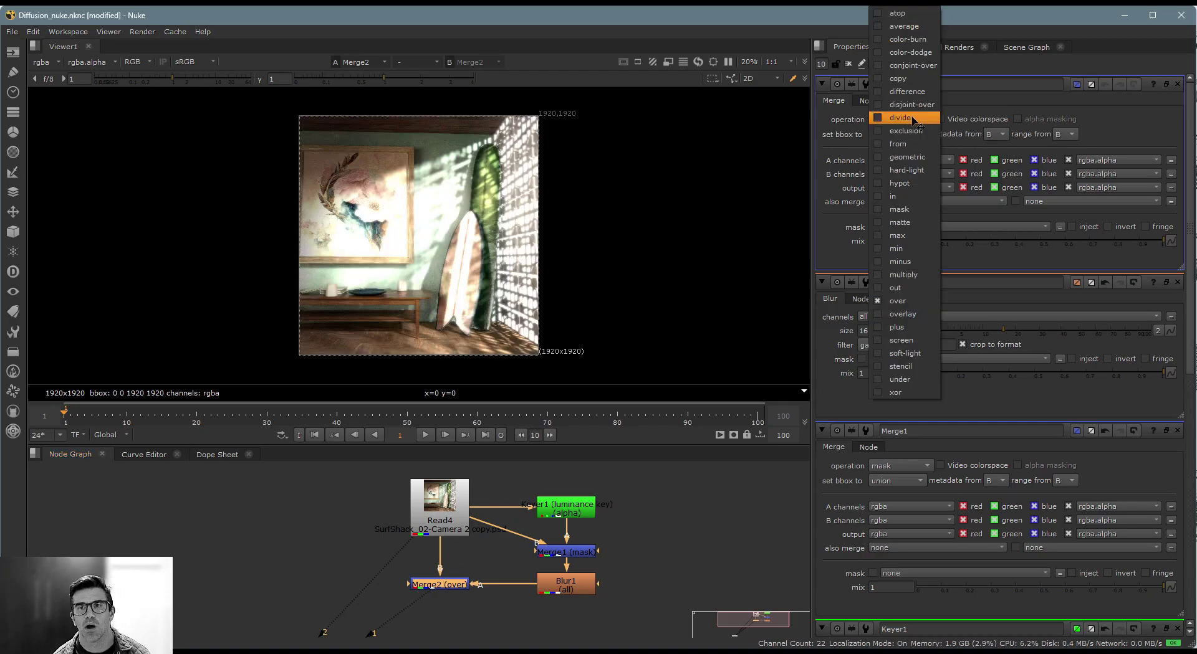
{"action": "left_click", "coordinate": [915, 340]}
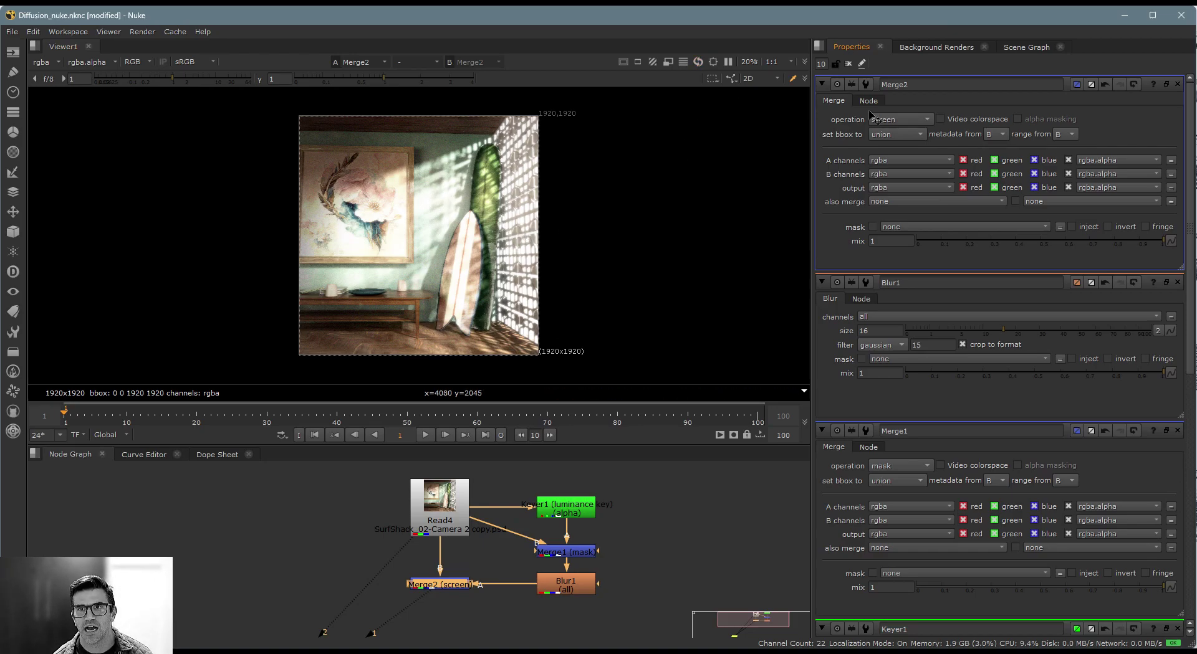
Compare Merge2's plus and screen operations, settling on screen
{"action": "left_click", "coordinate": [876, 118]}
{"action": "left_click", "coordinate": [905, 330]}
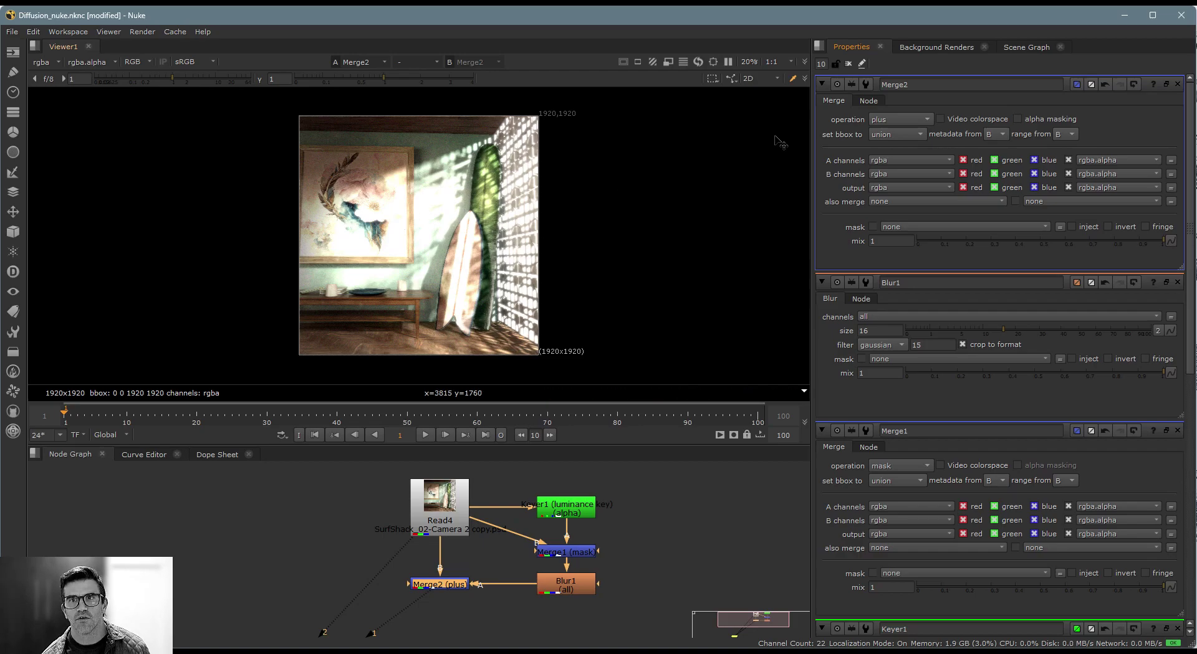
{"action": "left_click", "coordinate": [897, 119]}
{"action": "left_click", "coordinate": [902, 340]}
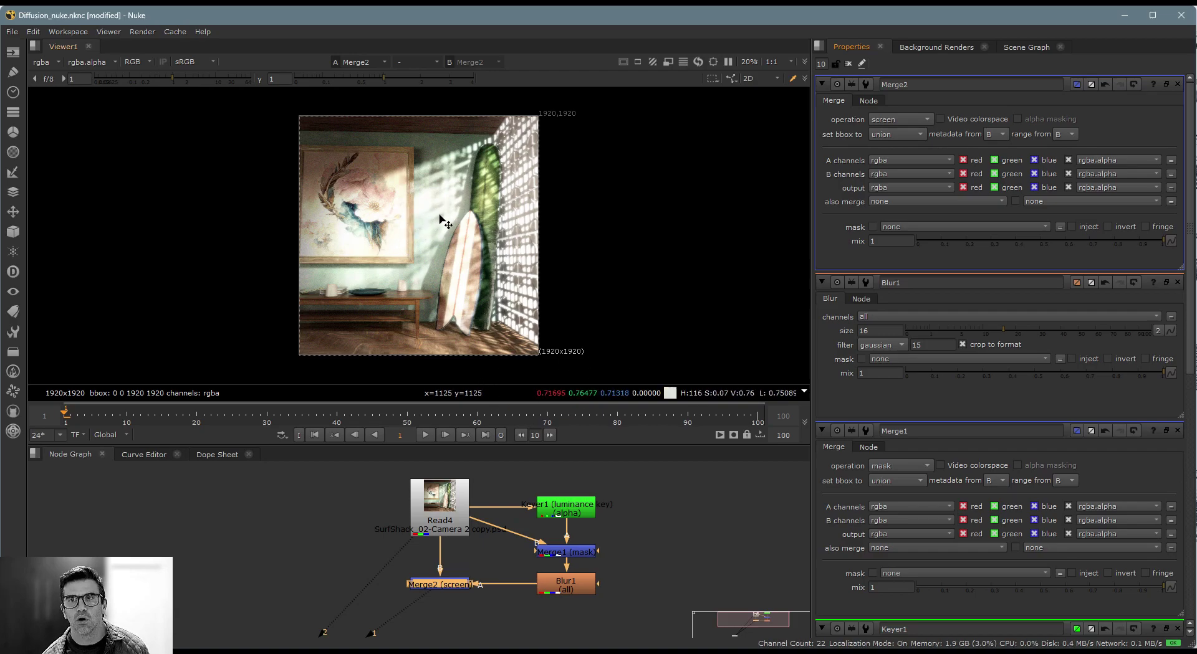
{"action": "left_click", "coordinate": [898, 120]}
{"action": "left_click", "coordinate": [897, 326]}
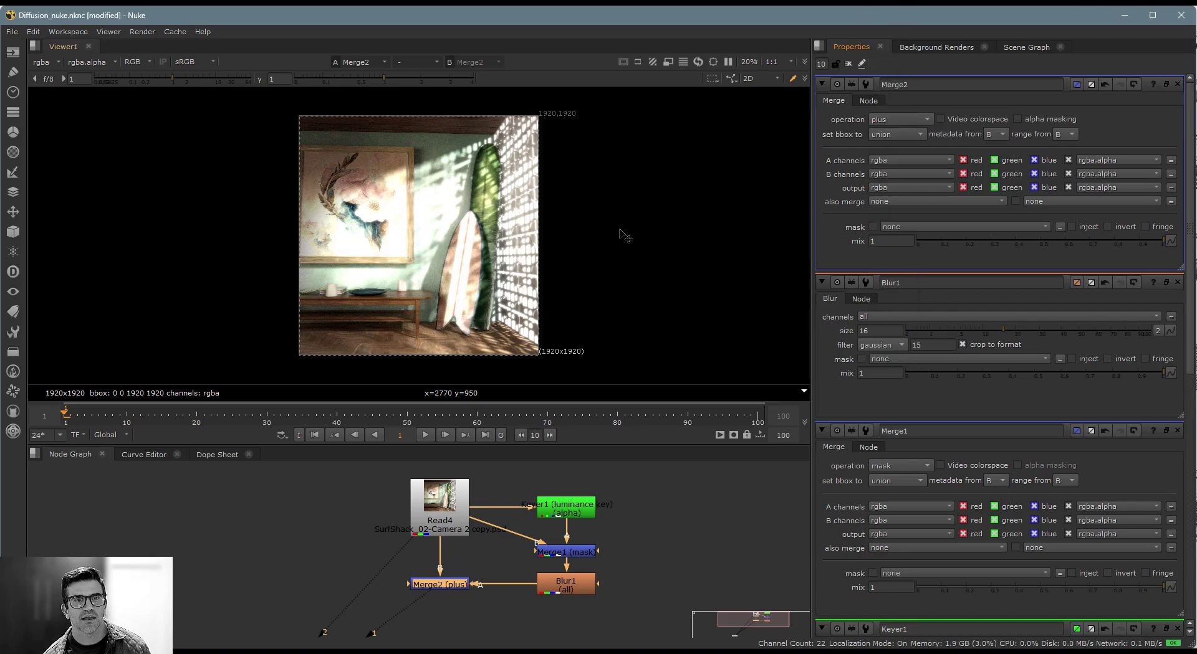
{"action": "left_click", "coordinate": [897, 120]}
{"action": "left_click", "coordinate": [898, 339]}
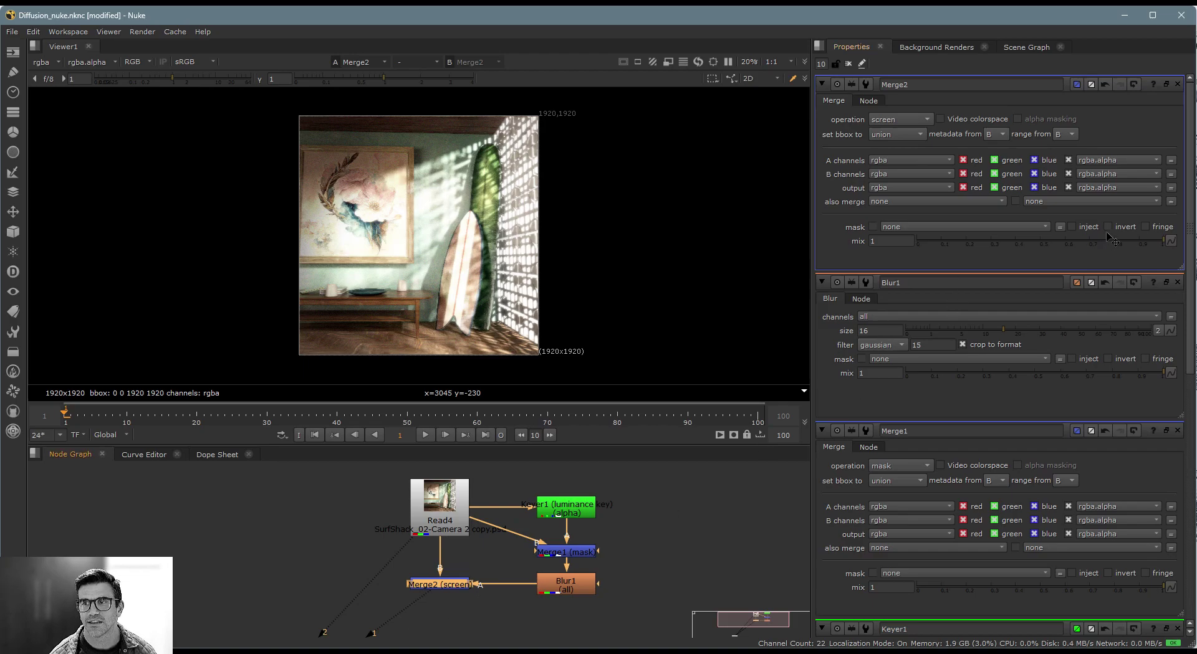
Lower Merge2's mix to 0.73 and set Keyer1's low threshold to about 0.187
{"action": "left_click_drag", "start_coordinate": [1146, 241], "coordinate": [1097, 243]}
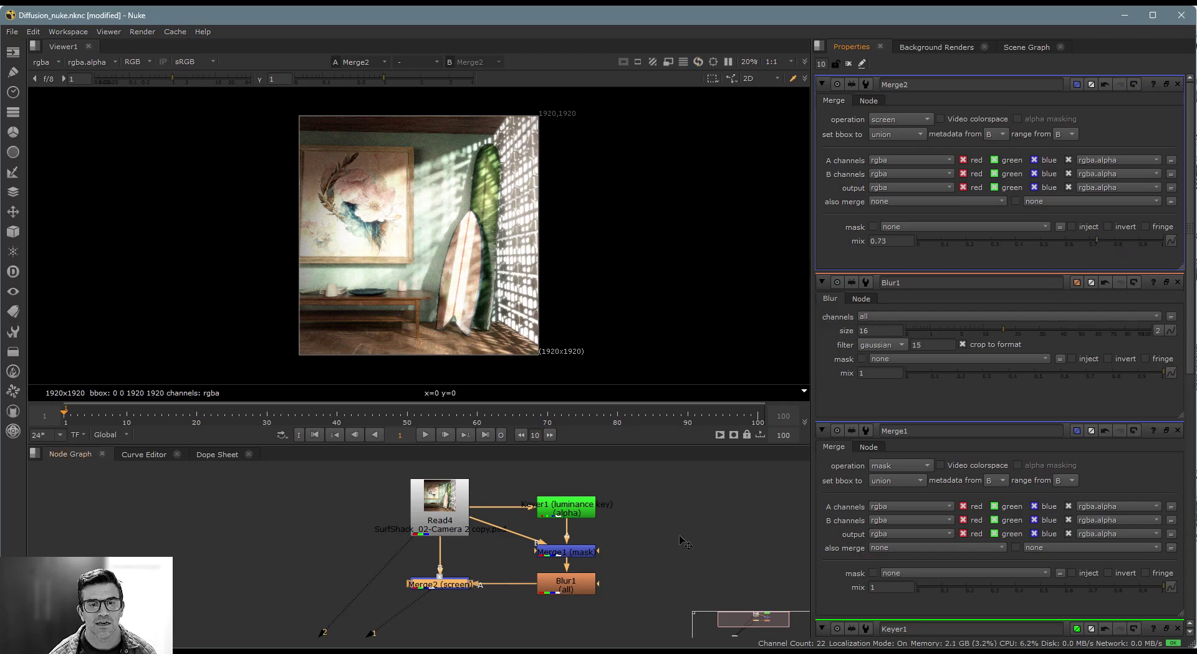
{"action": "left_click", "coordinate": [573, 515]}
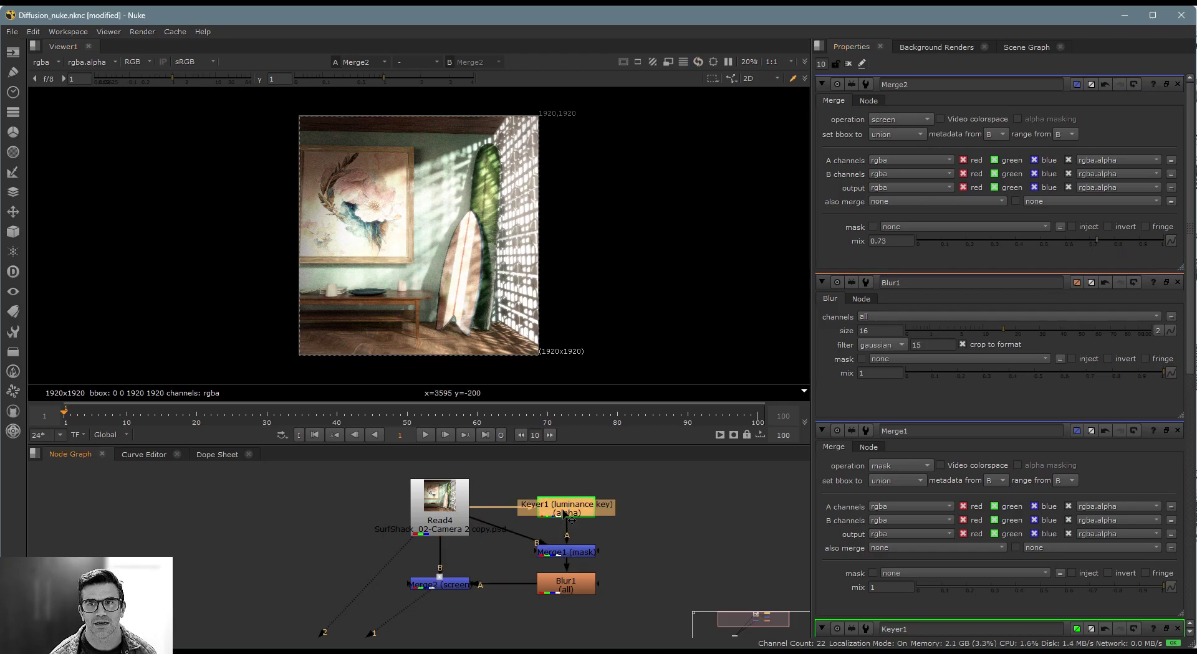
{"action": "double_click", "coordinate": [566, 515]}
{"action": "mouse_move", "coordinate": [986, 245]}
{"action": "left_mouse_down"}
{"action": "mouse_move", "coordinate": [879, 244]}
{"action": "mouse_move", "coordinate": [1060, 242]}
{"action": "mouse_move", "coordinate": [963, 236]}
{"action": "mouse_move", "coordinate": [1060, 242]}
{"action": "mouse_move", "coordinate": [986, 243]}
{"action": "left_mouse_up"}
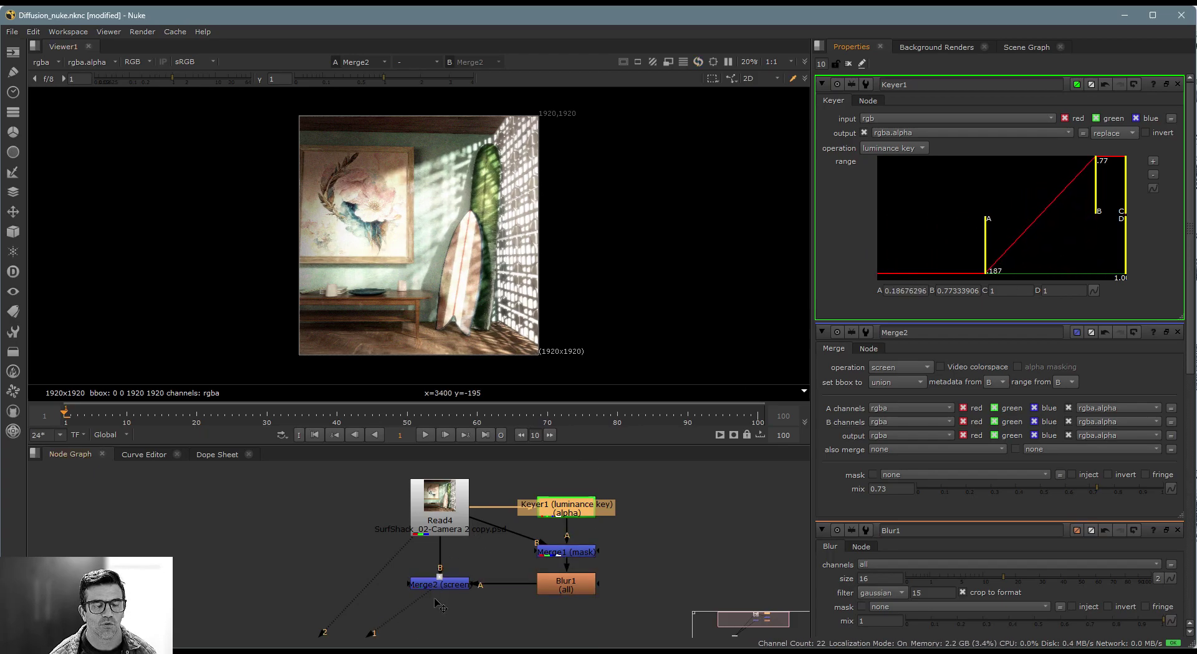
{"action": "left_click", "coordinate": [402, 543]}
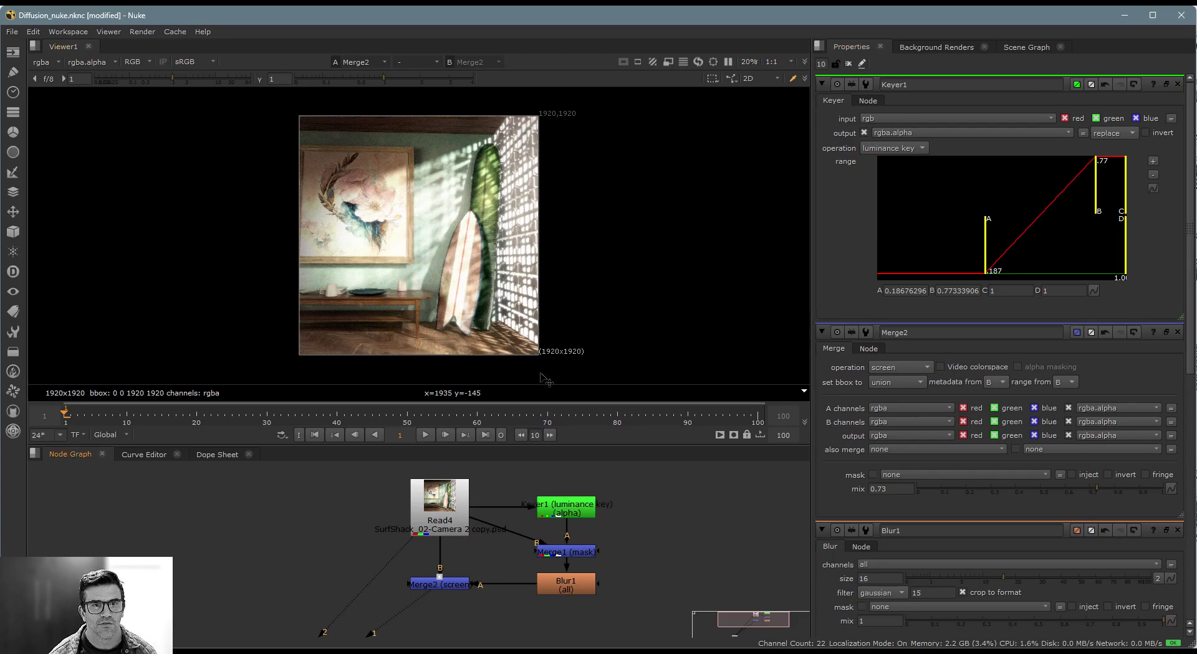
{"action": "left_click_drag", "start_coordinate": [512, 478], "coordinate": [650, 587]}
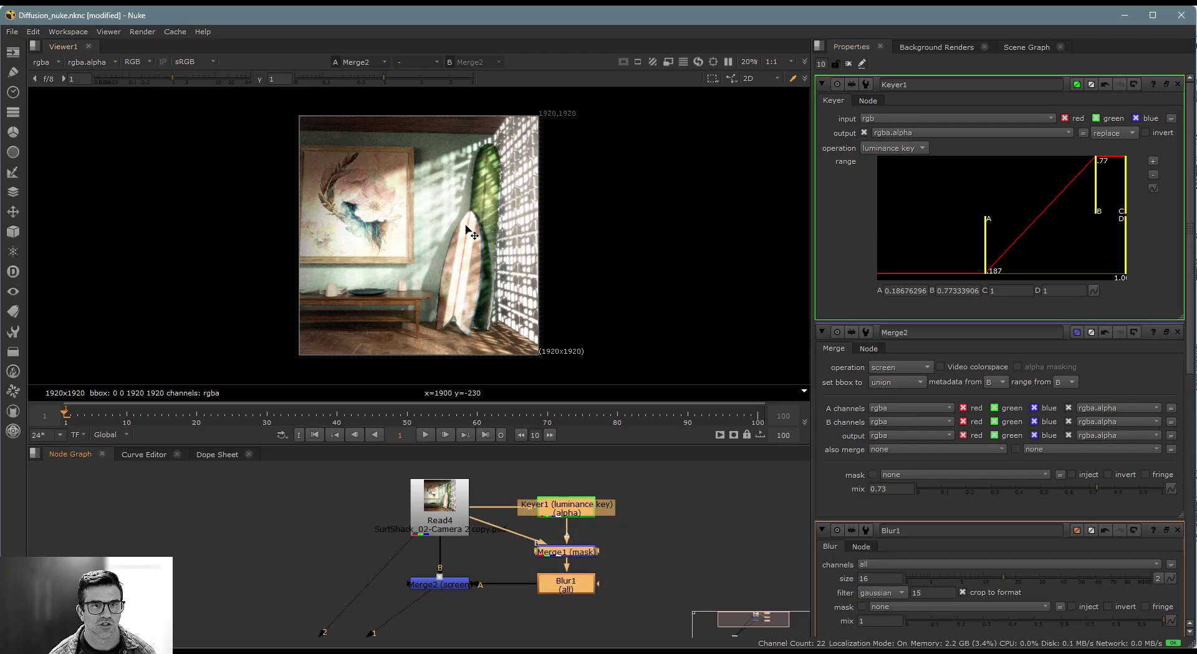